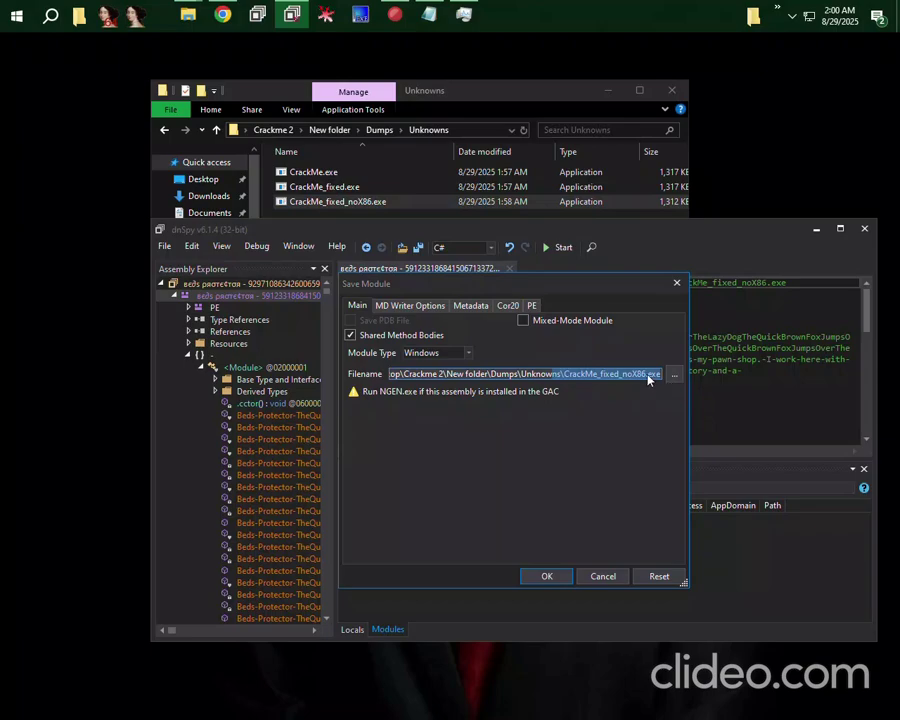
# Save the module in the Unknowns folder as CrackMe_fixed_noX86--notamp--0.exe.
pyautogui.write('--')
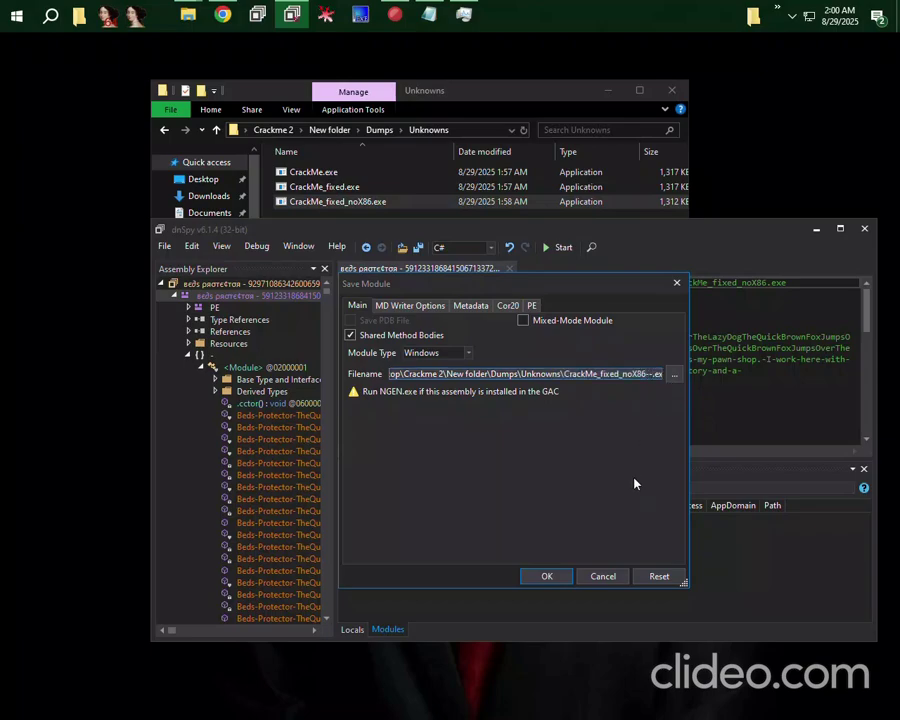
pyautogui.write('0')
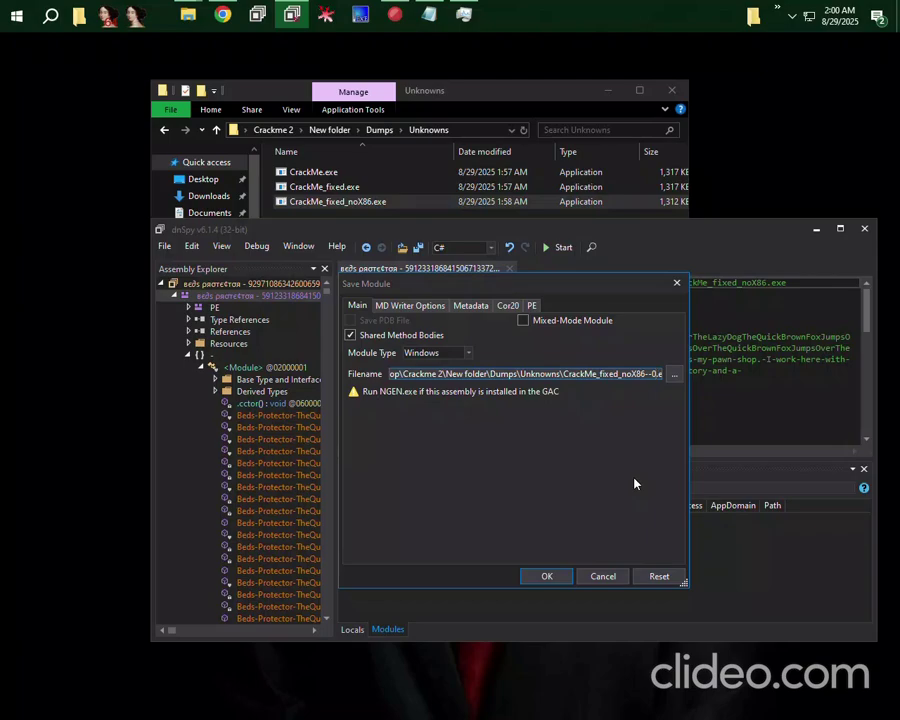
pyautogui.press('BackSpace')
pyautogui.write('no')
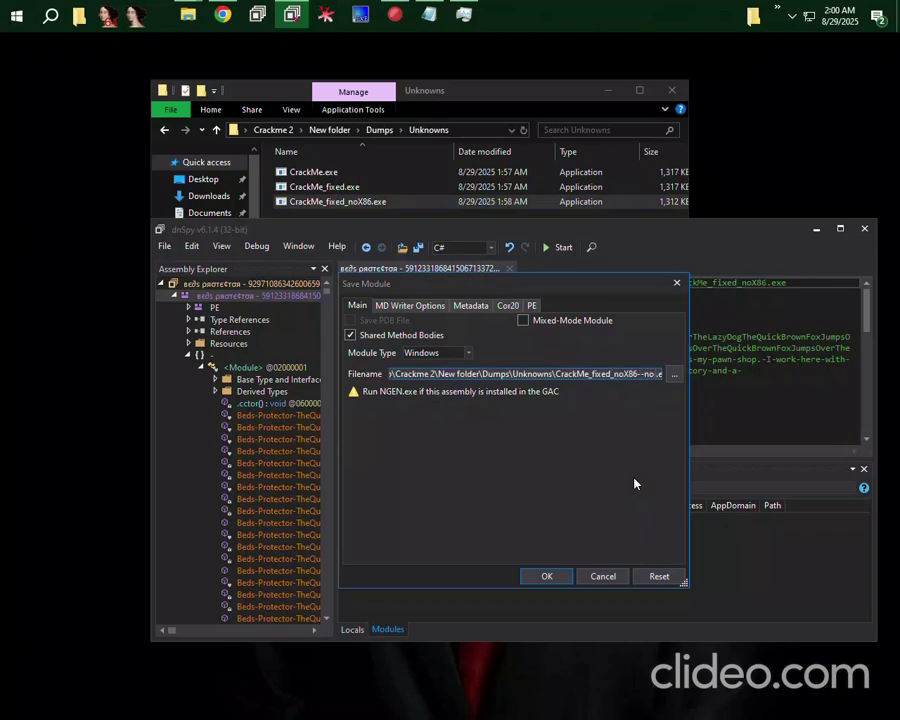
pyautogui.write('tamp--0')
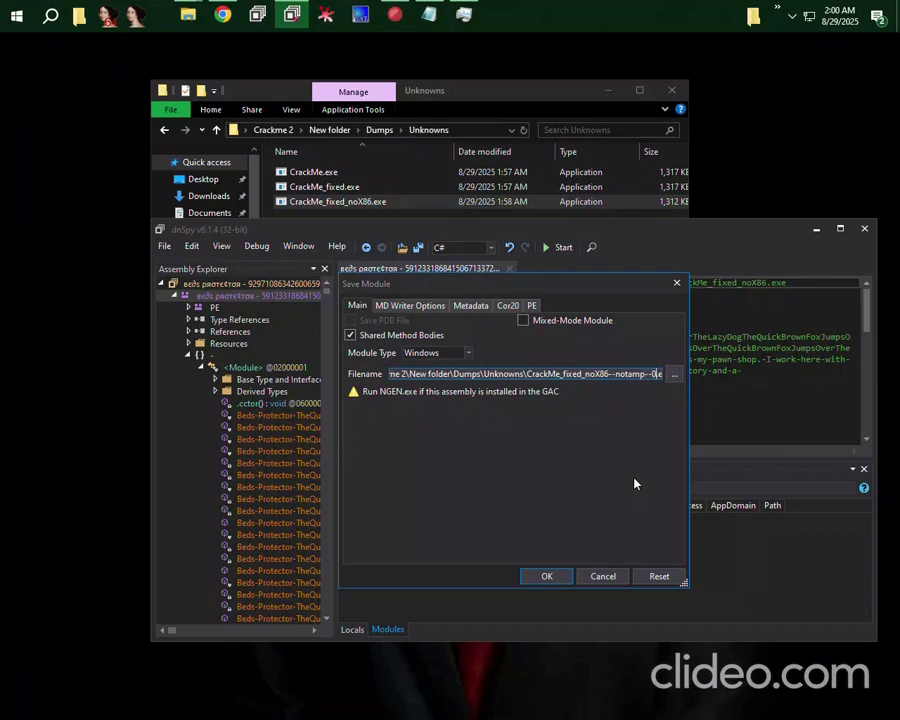
pyautogui.click(547, 576)
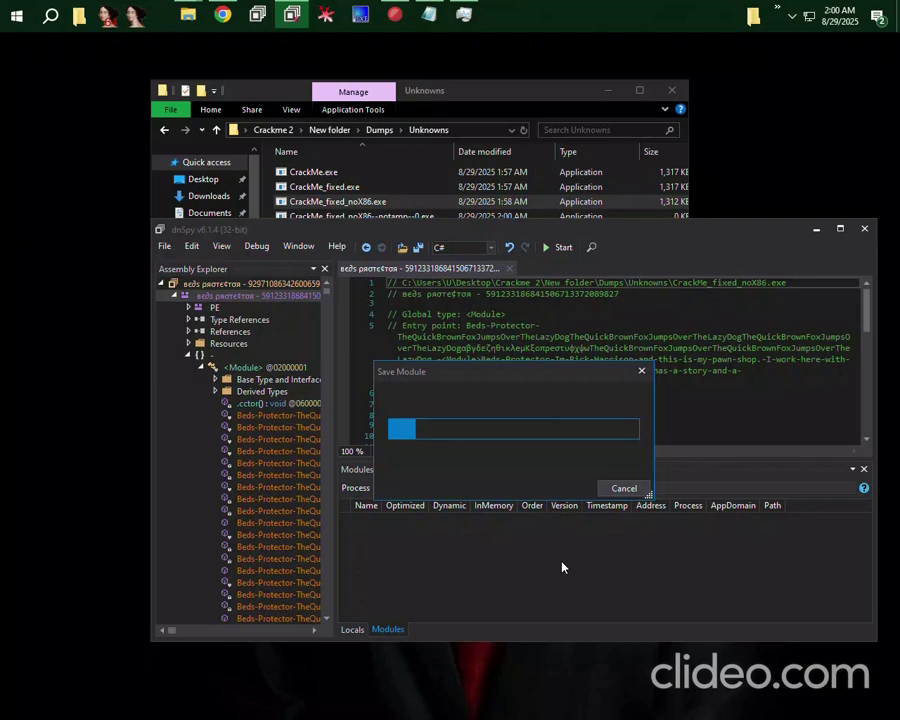
# Dismiss the save progress dialog, close dnSpy and launch CrackMe_fixed_noX86--notamp--0.exe to test it.
pyautogui.click(640, 371)
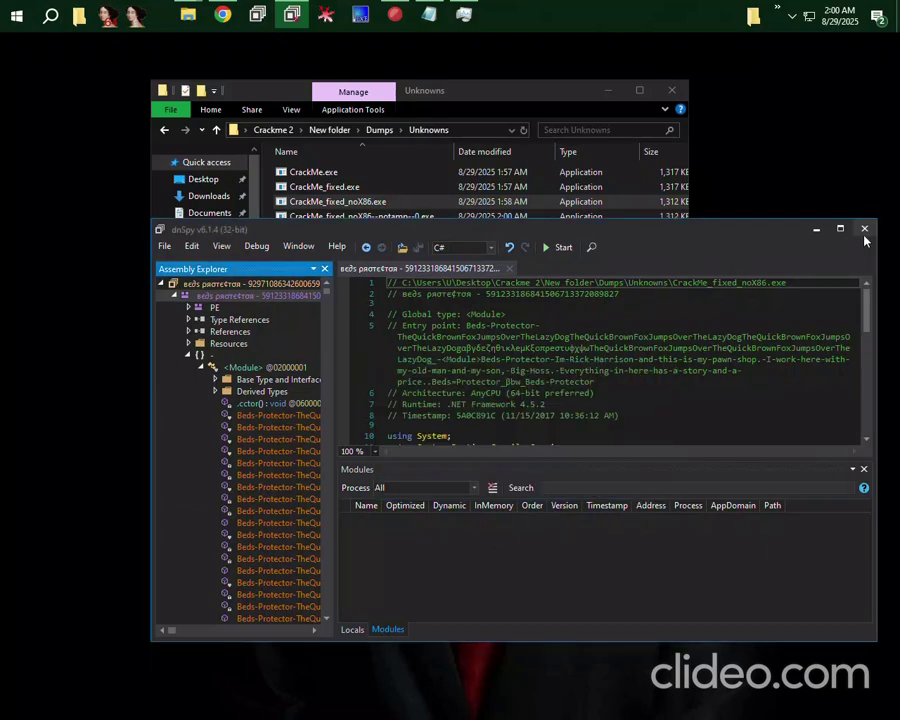
pyautogui.click(864, 228)
pyautogui.doubleClick(428, 220)
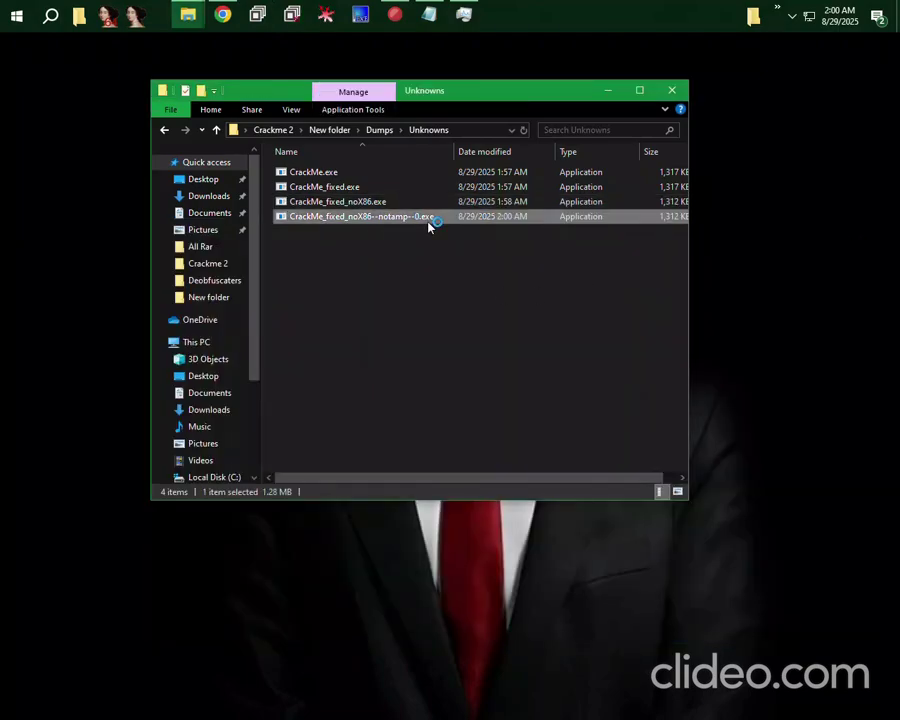
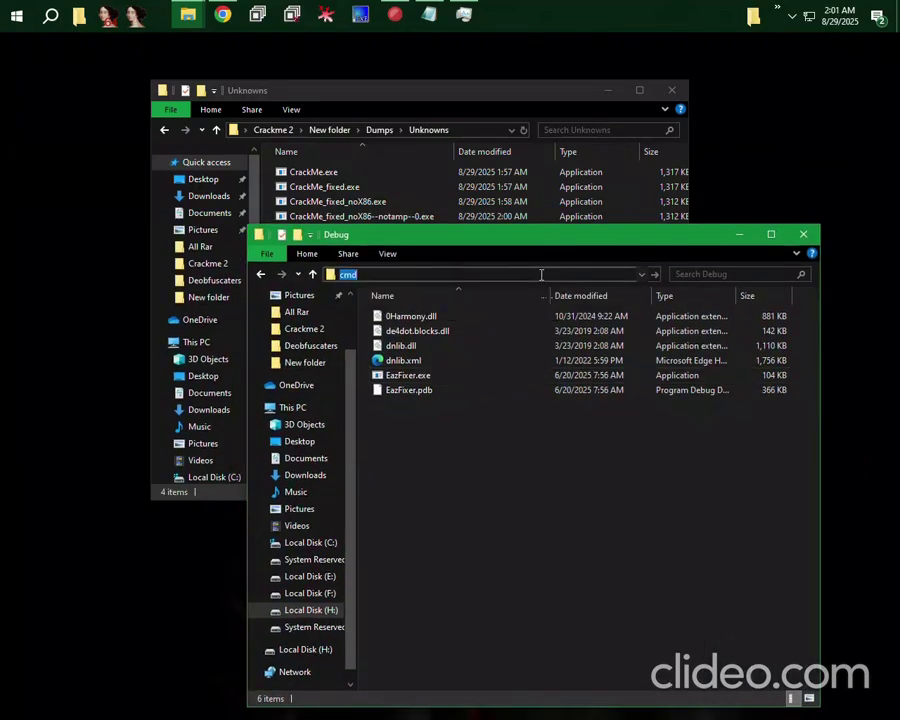
# Open a command prompt in the EazFixer Debug folder and run color a to set its text colour.
pyautogui.press('Return')
pyautogui.write('color a')
pyautogui.press('Return')
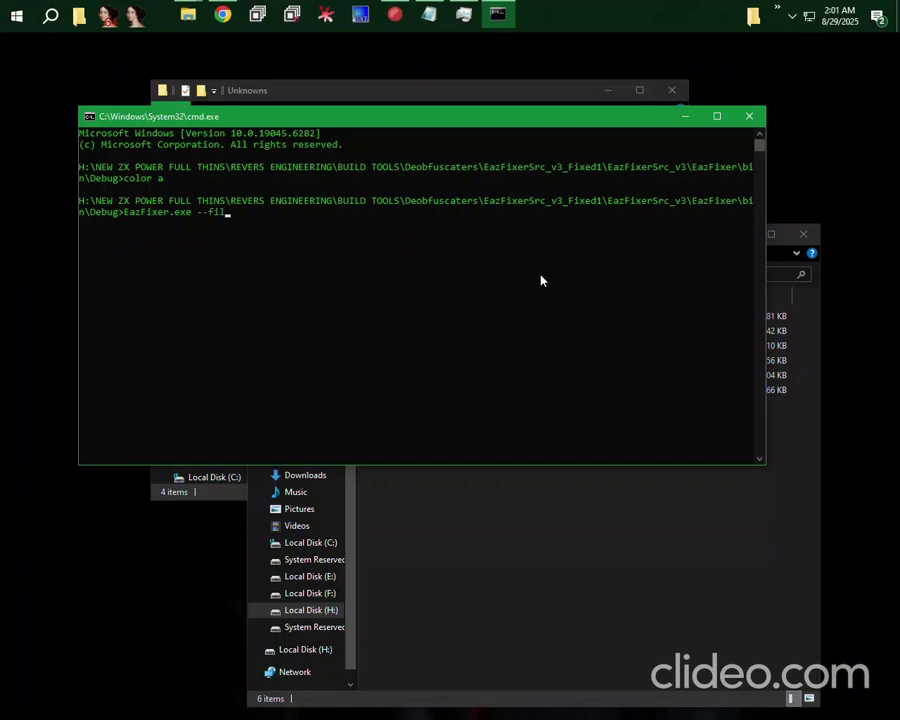
# Run EazFixer.exe with --file on CrackMe_fixed_noX86--notamp--0.exe, close the console and launch the output executable.
pyautogui.moveTo(468, 132); pyautogui.dragTo(489, 262)
pyautogui.click(472, 294)
pyautogui.moveTo(352, 234); pyautogui.dragTo(228, 401)
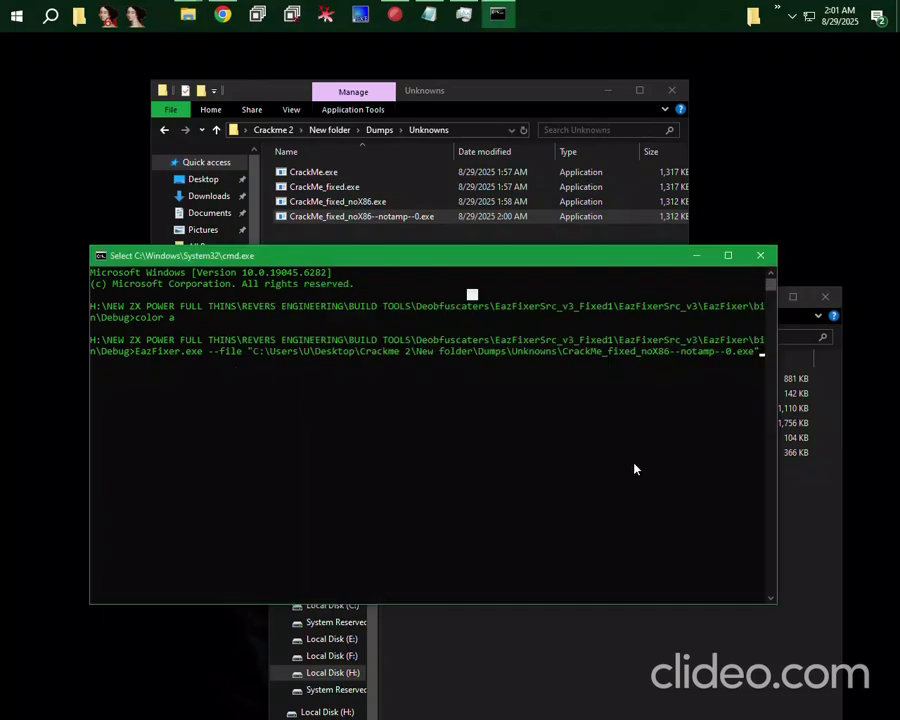
pyautogui.press('Escape')
pyautogui.press('Return')
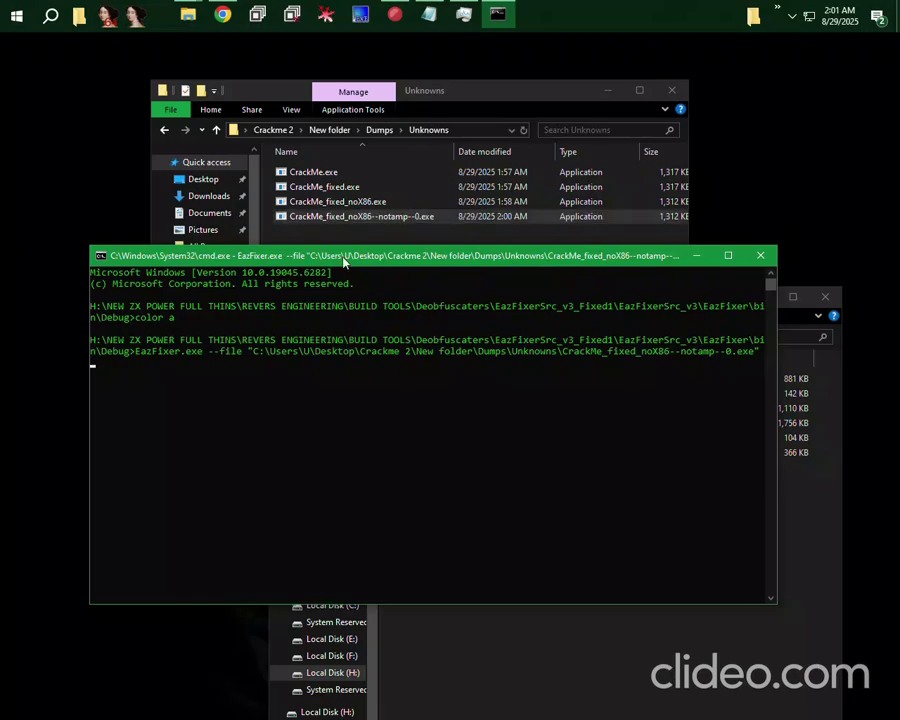
pyautogui.moveTo(343, 257); pyautogui.dragTo(400, 209)
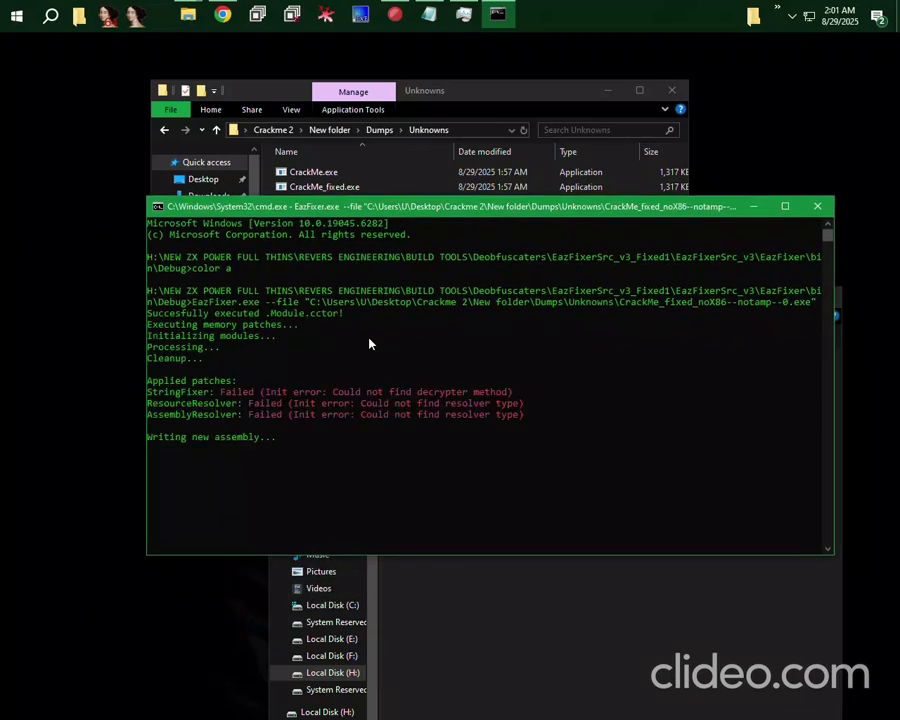
pyautogui.click(817, 206)
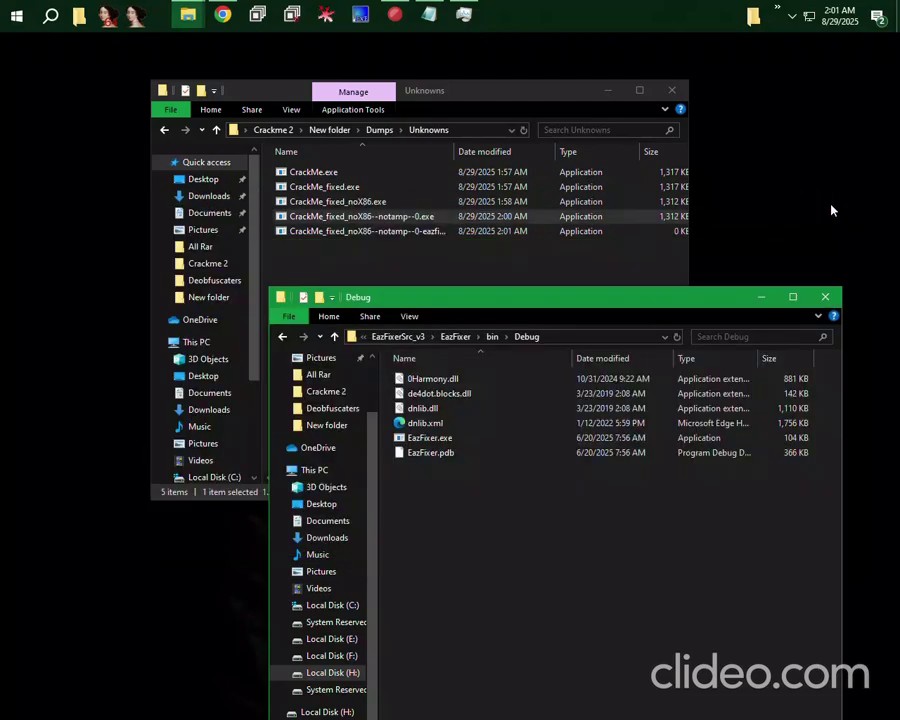
pyautogui.click(428, 231)
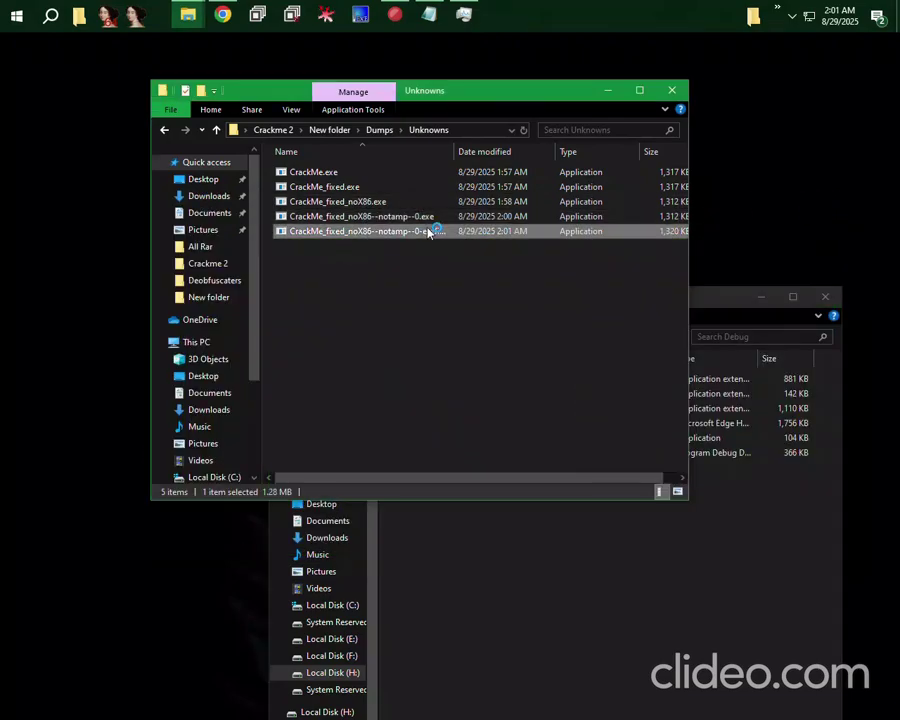
# Go up from the EazFixer Debug folder to the Deobfuscaters folder.
pyautogui.click(508, 581)
pyautogui.moveTo(275, 291); pyautogui.dragTo(318, 207)
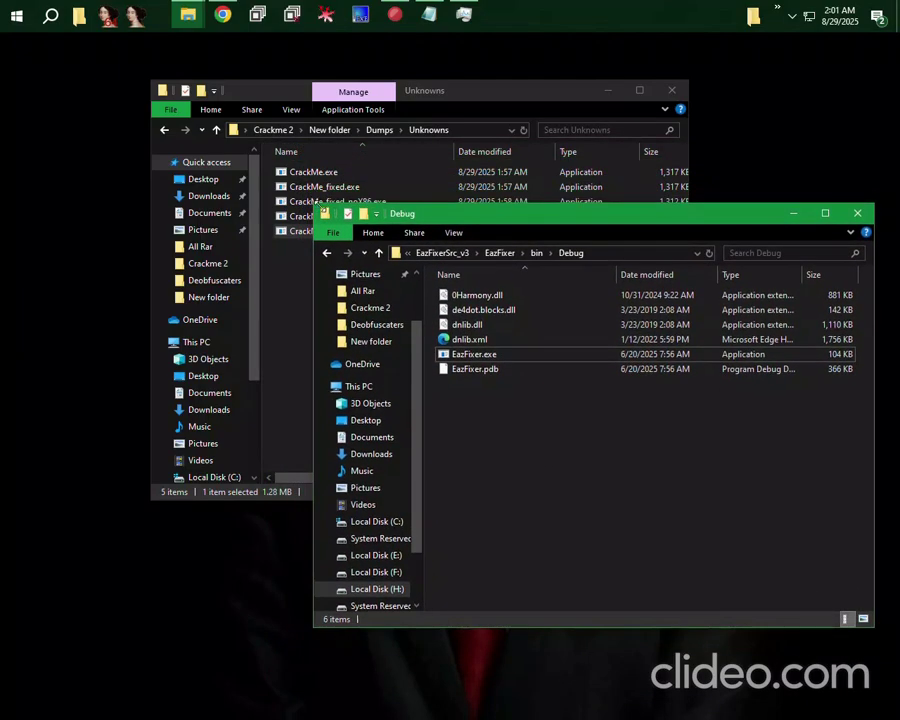
pyautogui.click(500, 253)
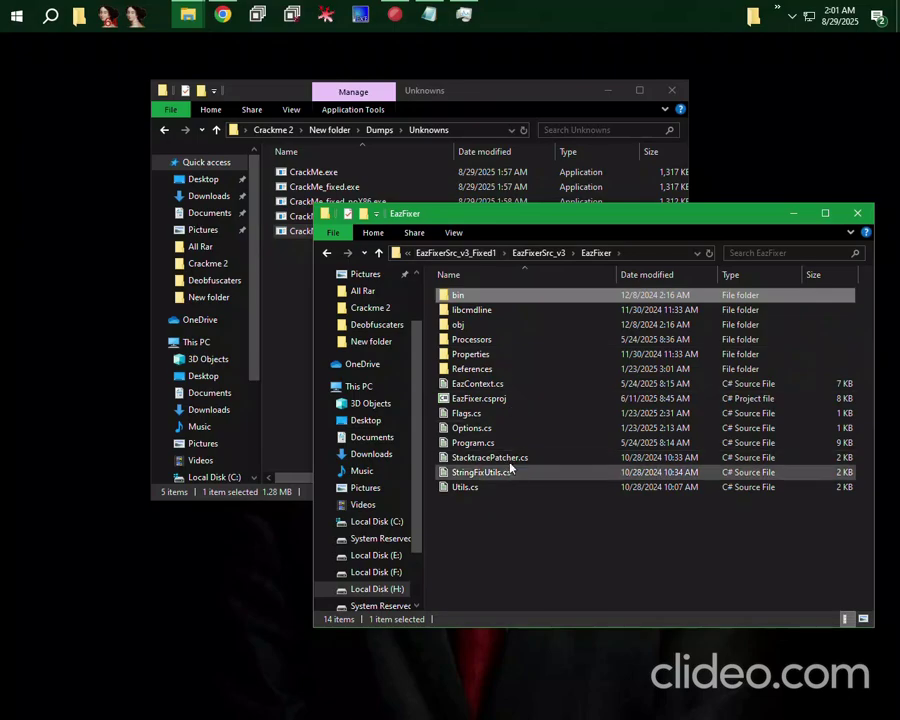
pyautogui.click(455, 253)
pyautogui.click(505, 253)
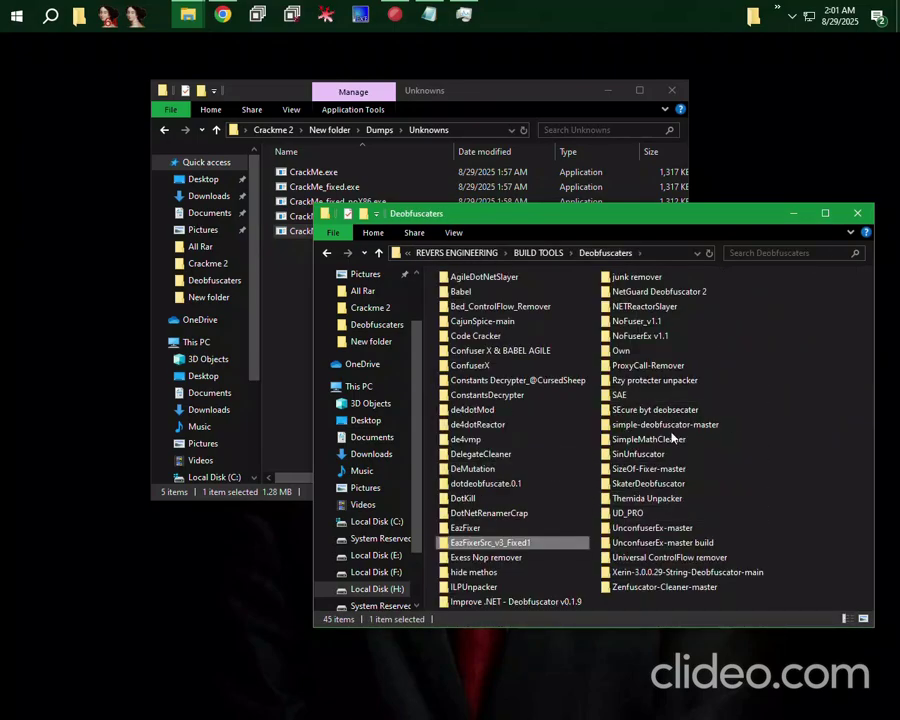
# Process the EazFixer output executable with the junk remover tool, close its console and return to the Deobfuscaters folder.
pyautogui.doubleClick(637, 277)
pyautogui.moveTo(466, 295); pyautogui.dragTo(478, 324)
pyautogui.moveTo(614, 145); pyautogui.dragTo(520, 254)
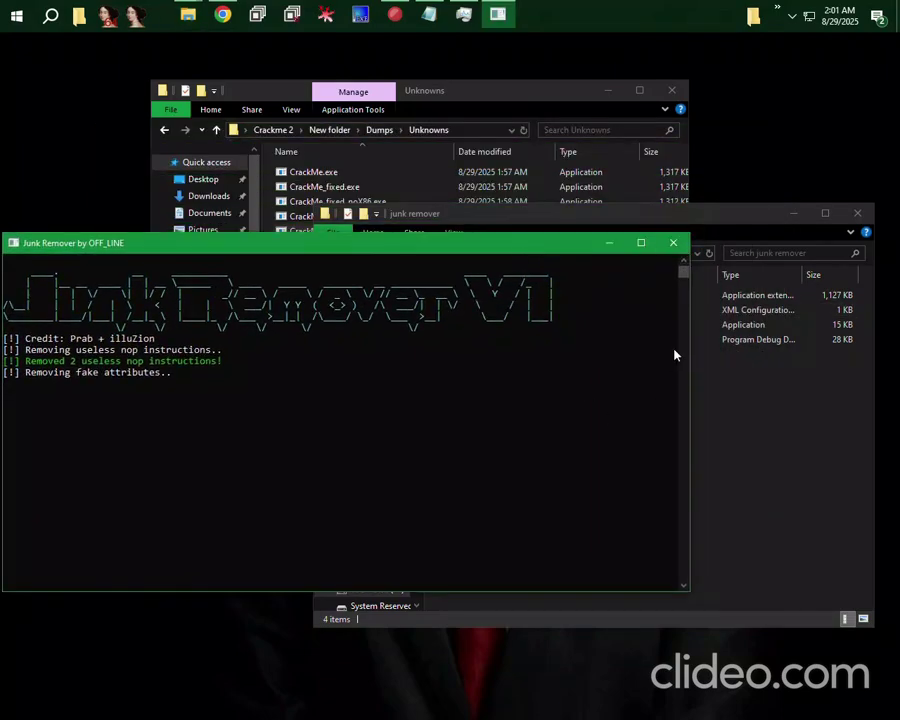
pyautogui.click(715, 390)
pyautogui.click(520, 253)
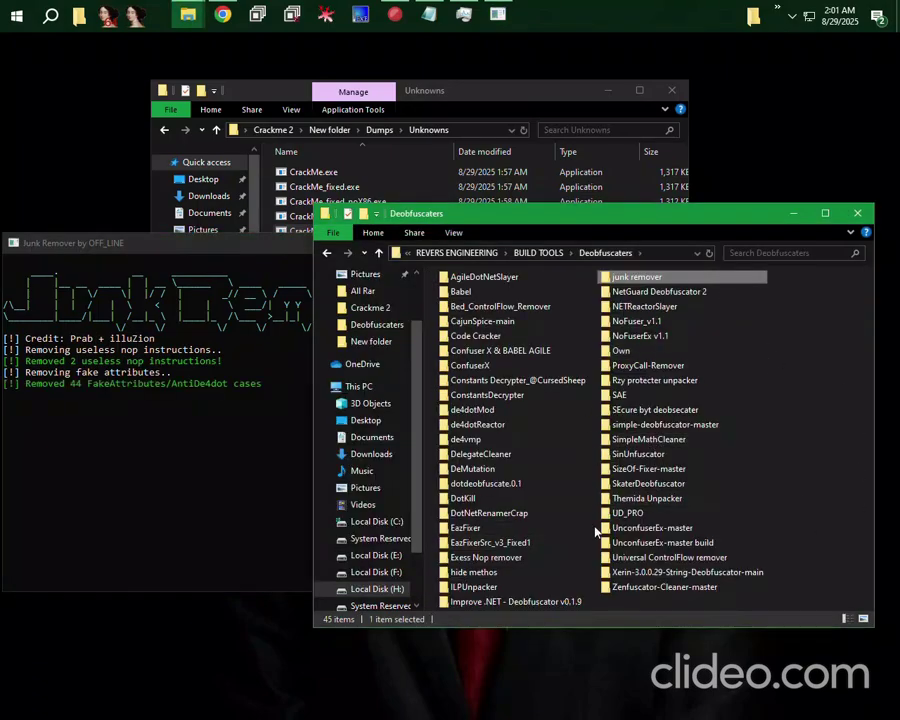
pyautogui.click(76, 408)
pyautogui.click(674, 242)
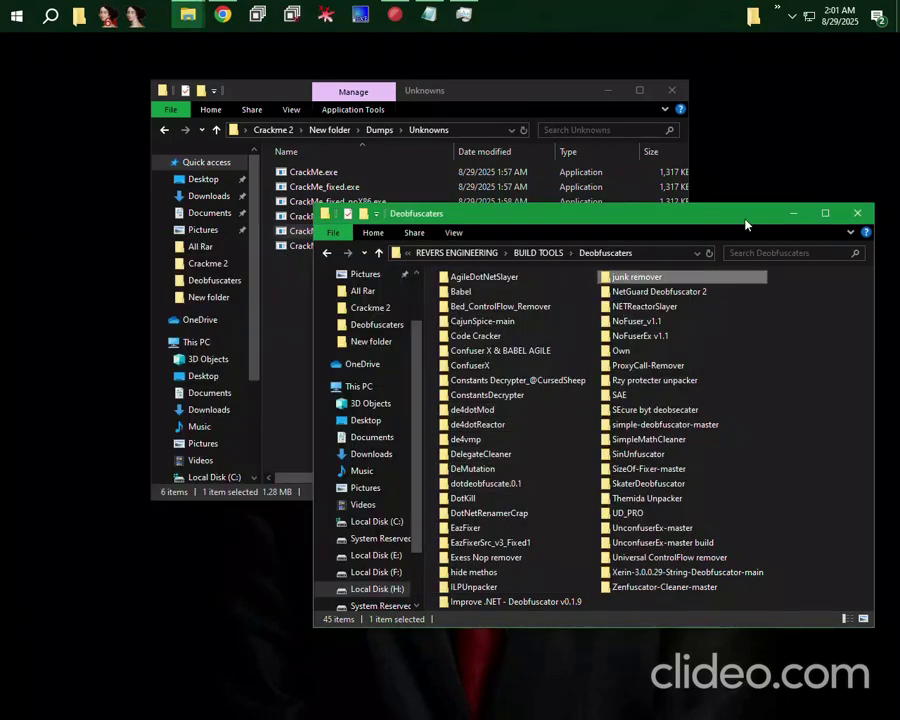
# Unpack the junk-removed executable with UD_PRO, with every removal and decryption option enabled.
pyautogui.moveTo(749, 219); pyautogui.dragTo(755, 154)
pyautogui.doubleClick(633, 448)
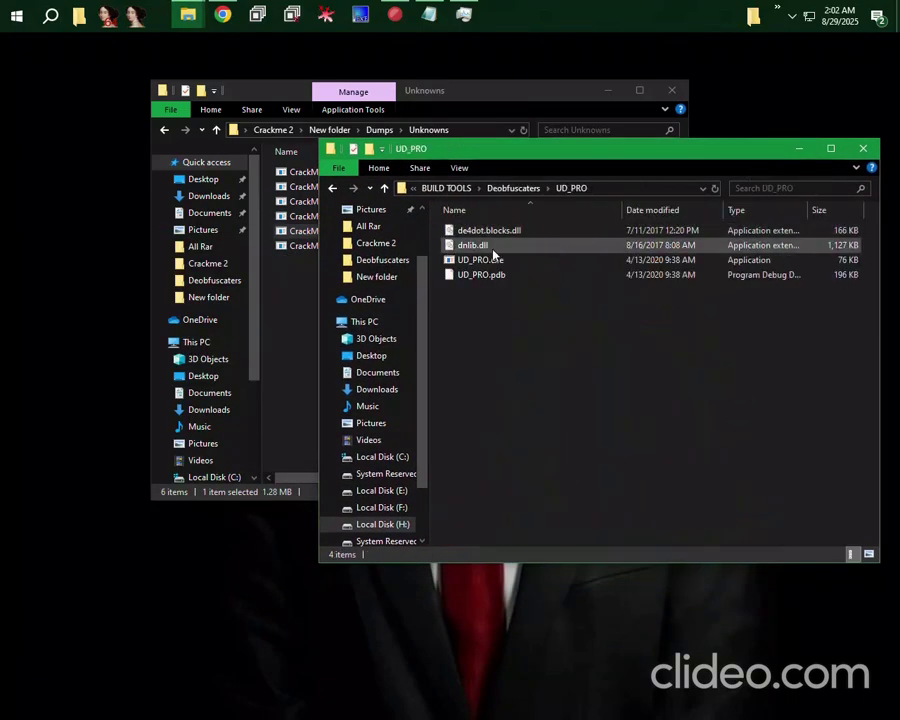
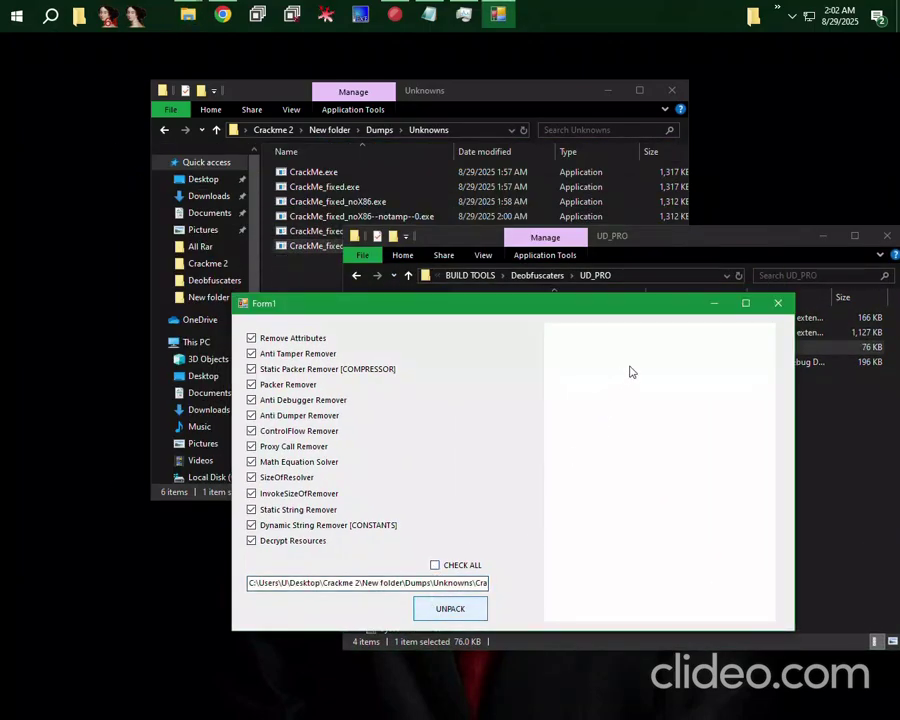
# Launch the junk-removed executable as a test and close it, review the UD_PRO log and close UD_PRO.
pyautogui.click(311, 246)
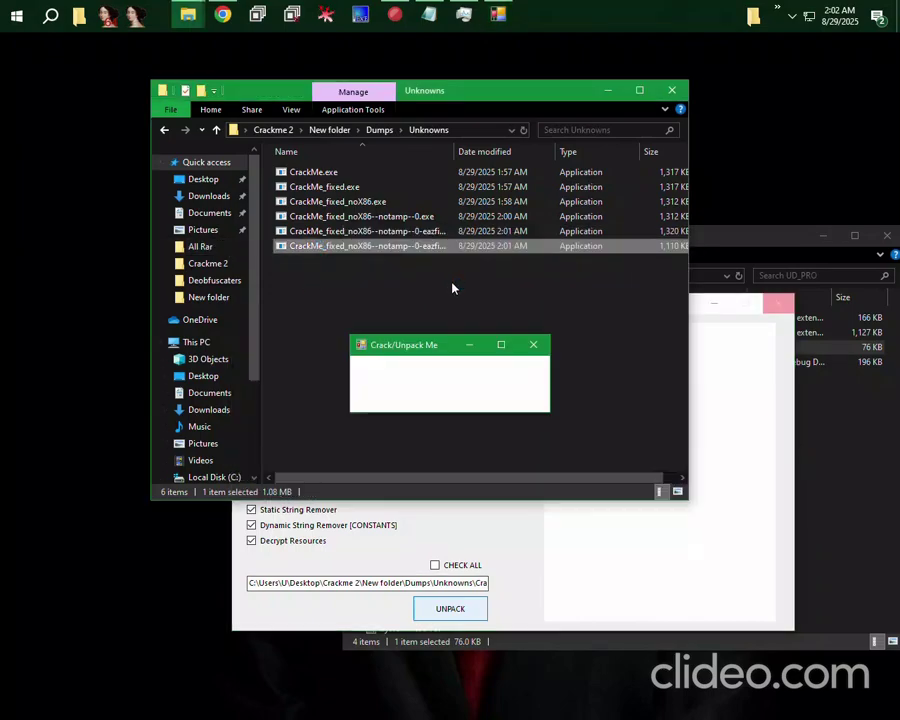
pyautogui.click(530, 346)
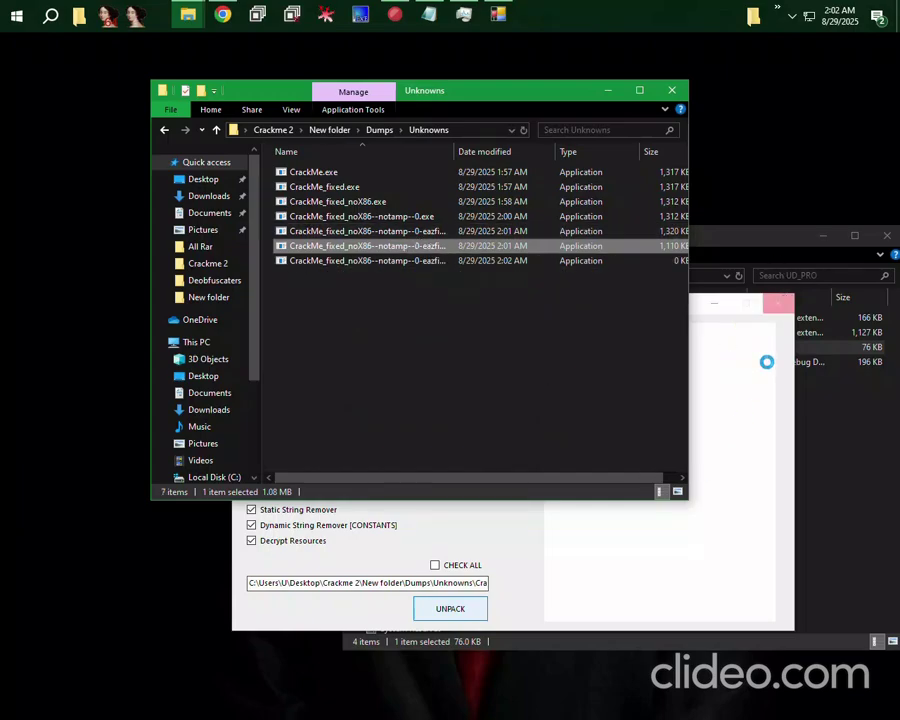
pyautogui.click(814, 404)
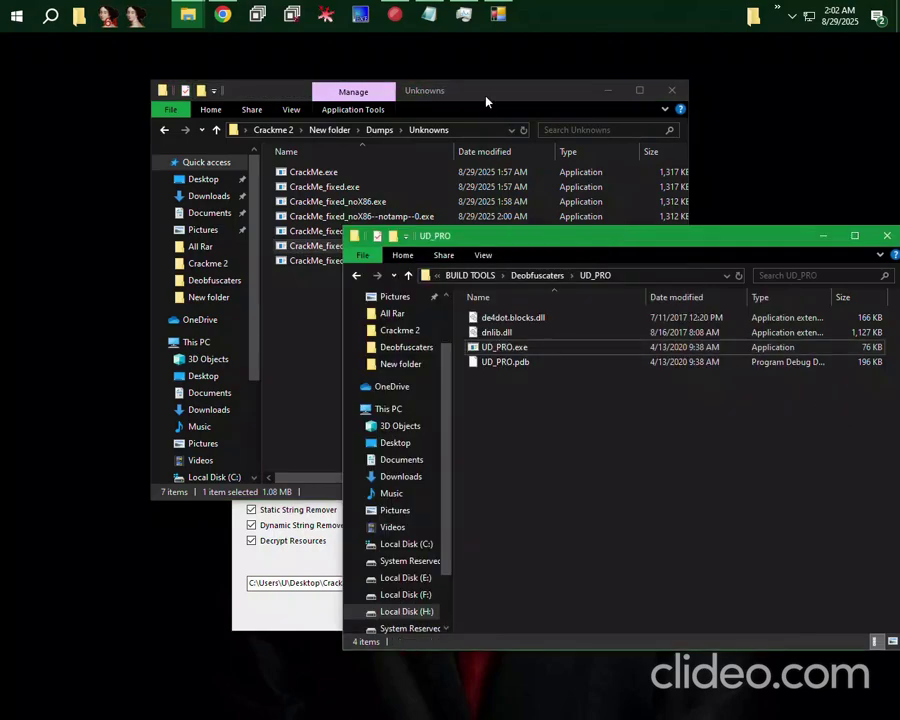
pyautogui.click(498, 14)
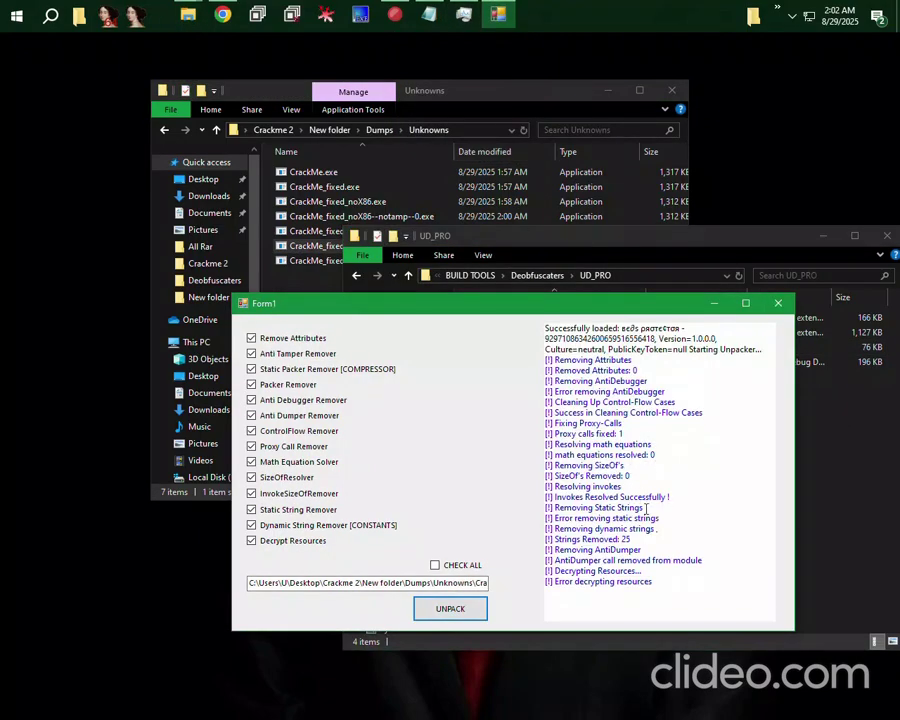
pyautogui.click(778, 303)
# Launch the executable unpacked by UD_PRO, test its password check with an empty entry and return to the Deobfuscaters folder.
pyautogui.doubleClick(333, 261)
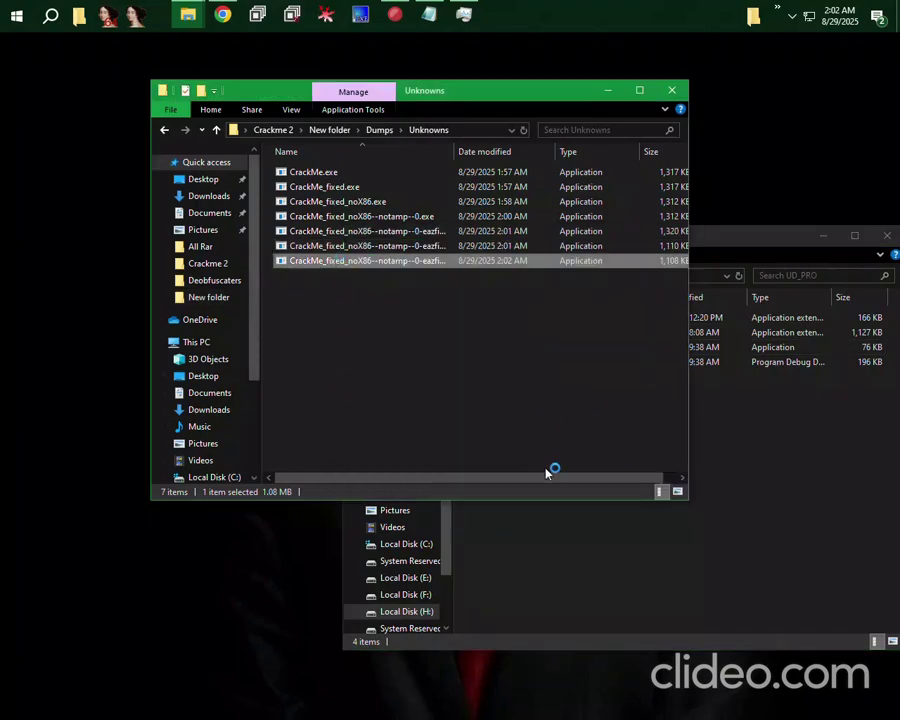
pyautogui.click(477, 375)
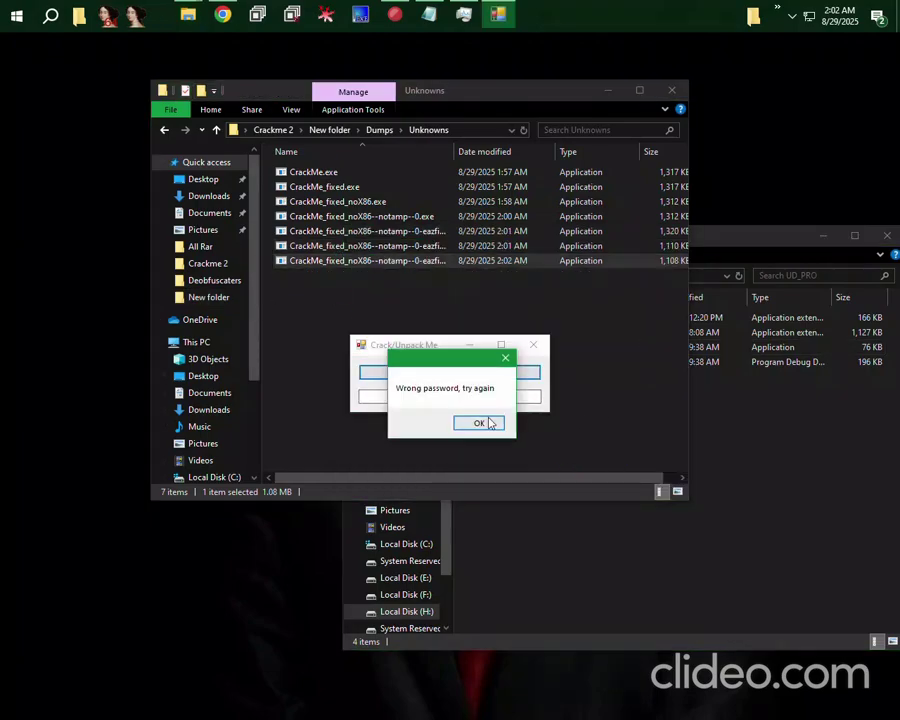
pyautogui.click(489, 423)
pyautogui.click(538, 283)
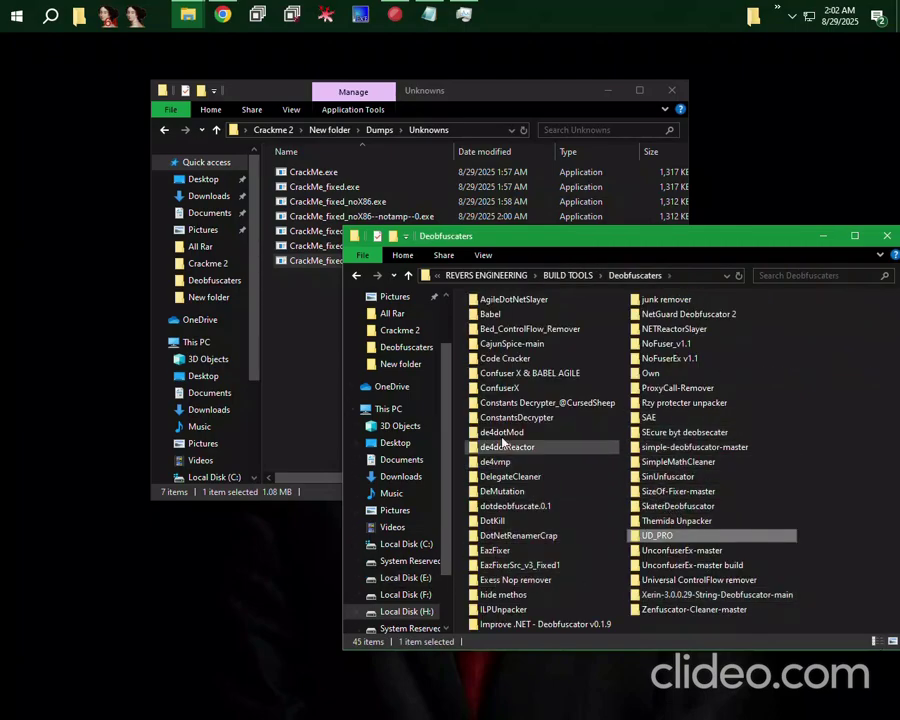
pyautogui.click(513, 390)
pyautogui.doubleClick(513, 390)
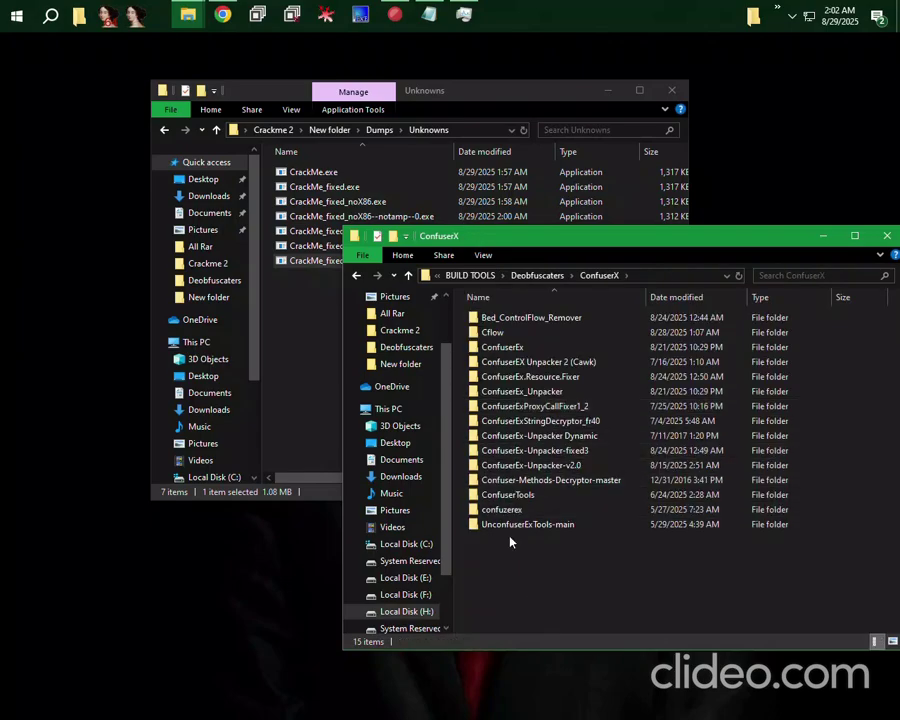
pyautogui.moveTo(603, 256); pyautogui.dragTo(610, 215)
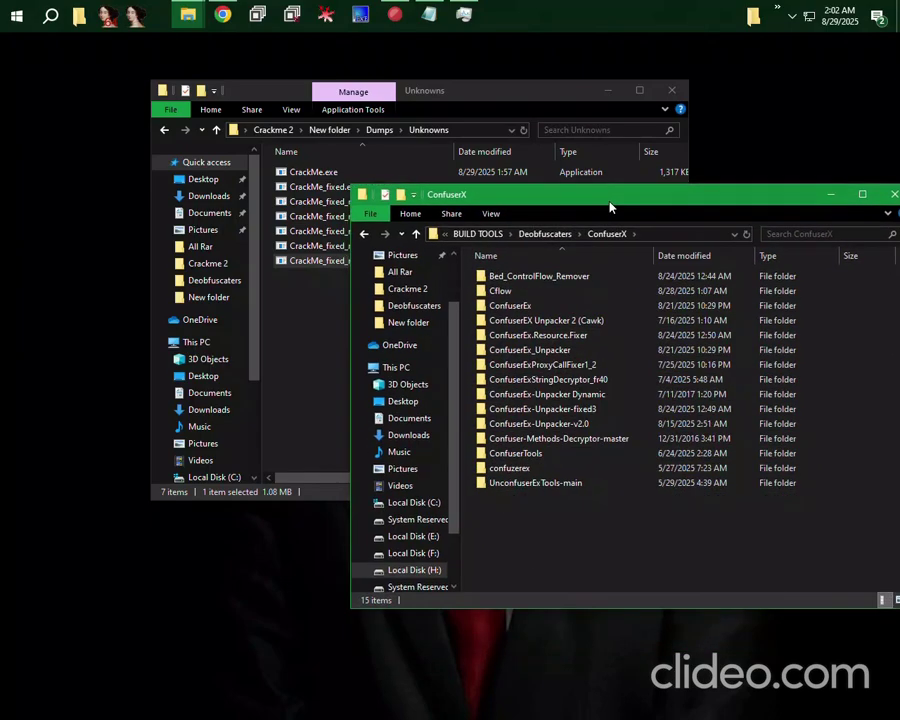
pyautogui.click(544, 234)
# Run ConstantDecrypter.exe from Constants Decrypter_@CursedSheep on the UD_PRO output executable and return to the Deobfuscaters folder.
pyautogui.doubleClick(521, 364)
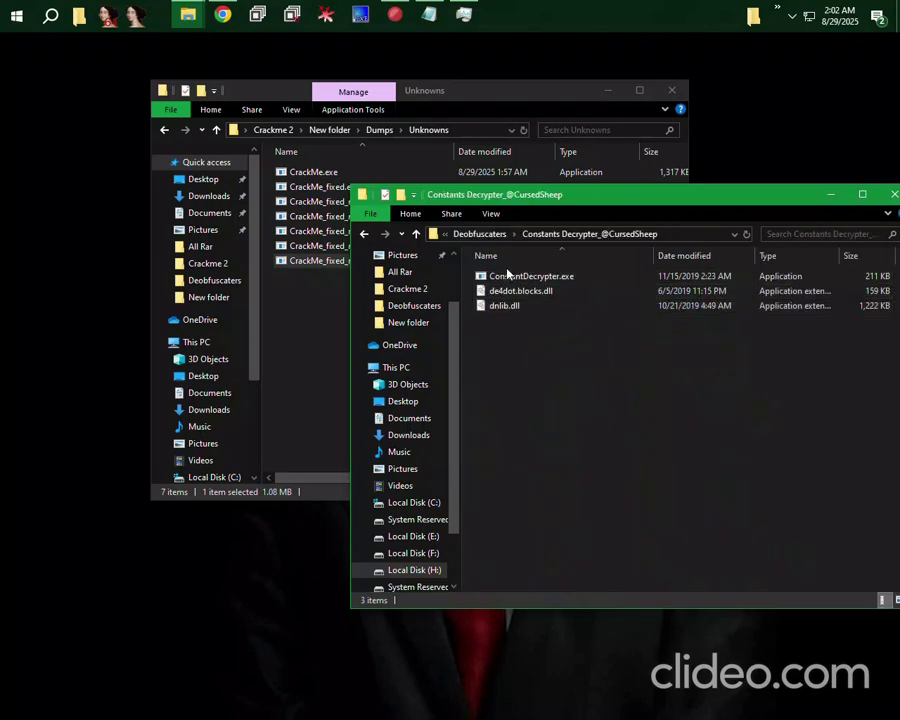
pyautogui.moveTo(326, 260); pyautogui.dragTo(541, 277)
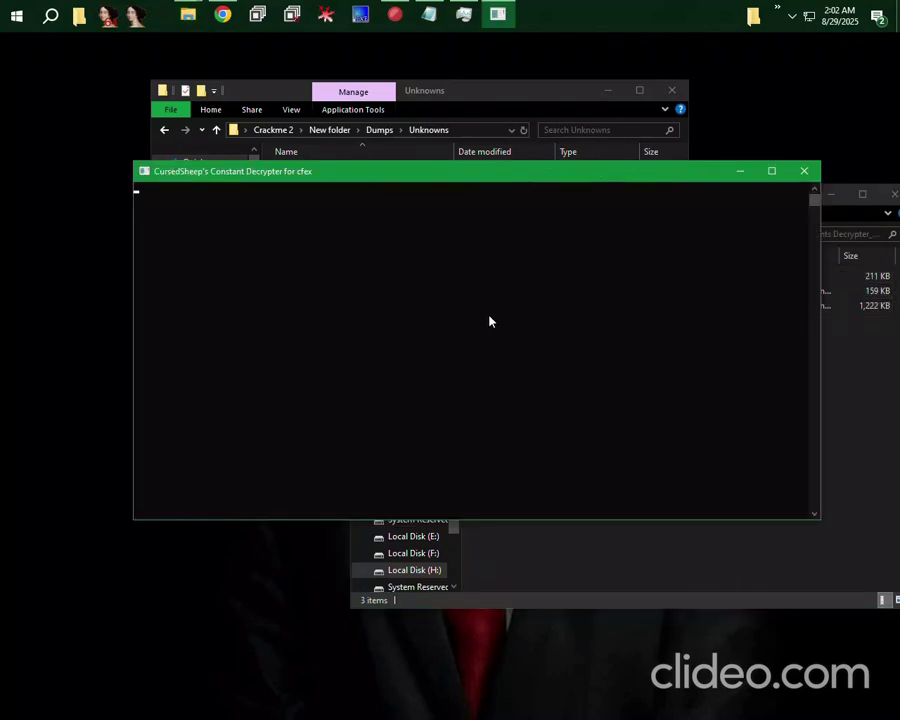
pyautogui.moveTo(502, 177); pyautogui.dragTo(481, 340)
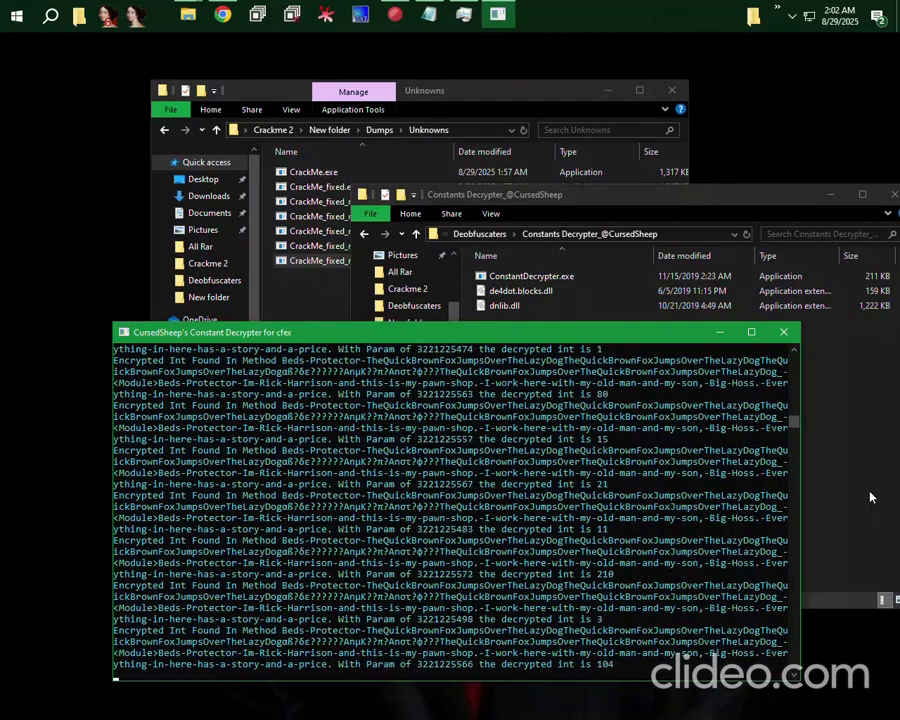
pyautogui.click(893, 518)
pyautogui.click(460, 235)
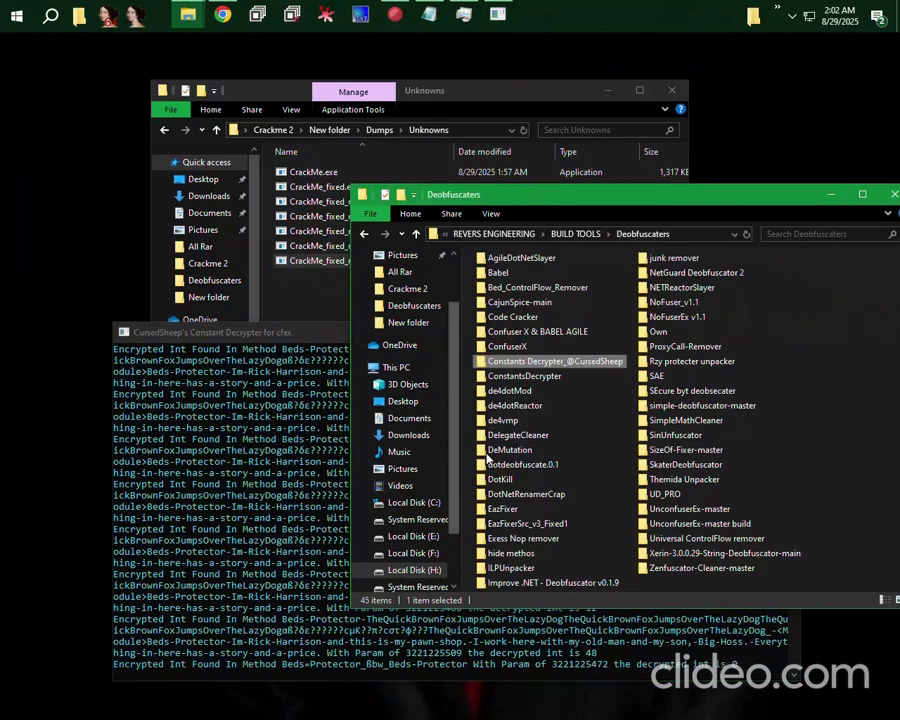
# Launch ConfuserDelegateKiller.exe from the ConfuserTools folder inside ConfuserX and place its window over the folder.
pyautogui.doubleClick(507, 346)
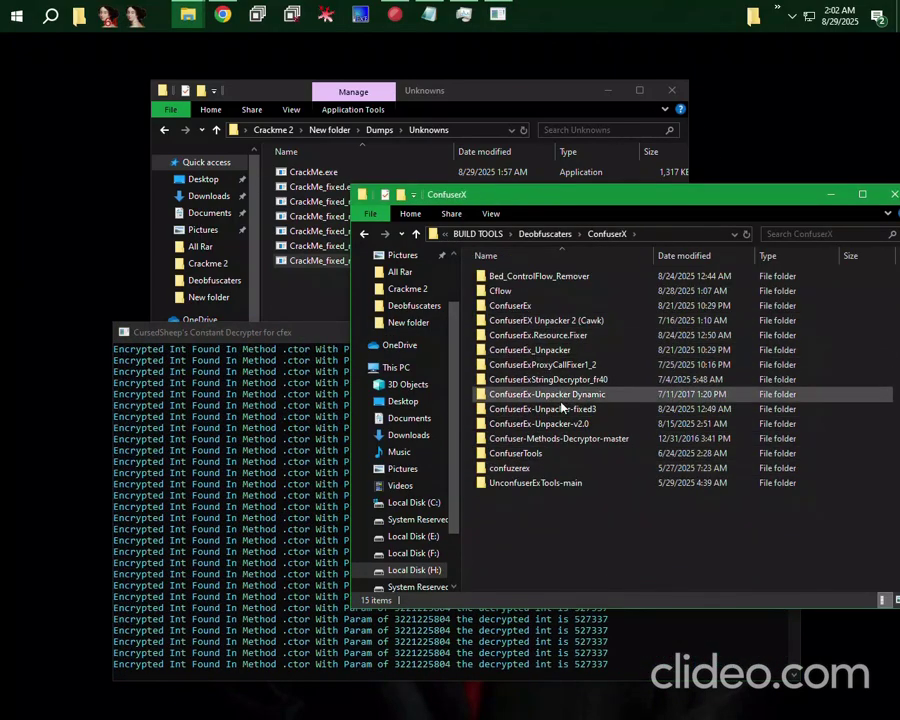
pyautogui.doubleClick(510, 453)
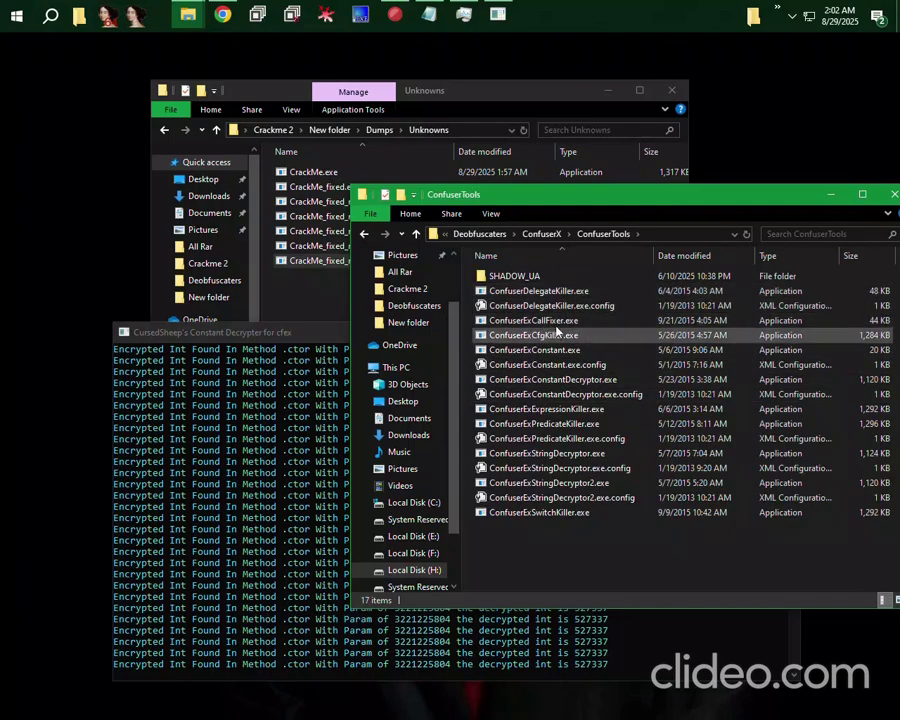
pyautogui.click(539, 292)
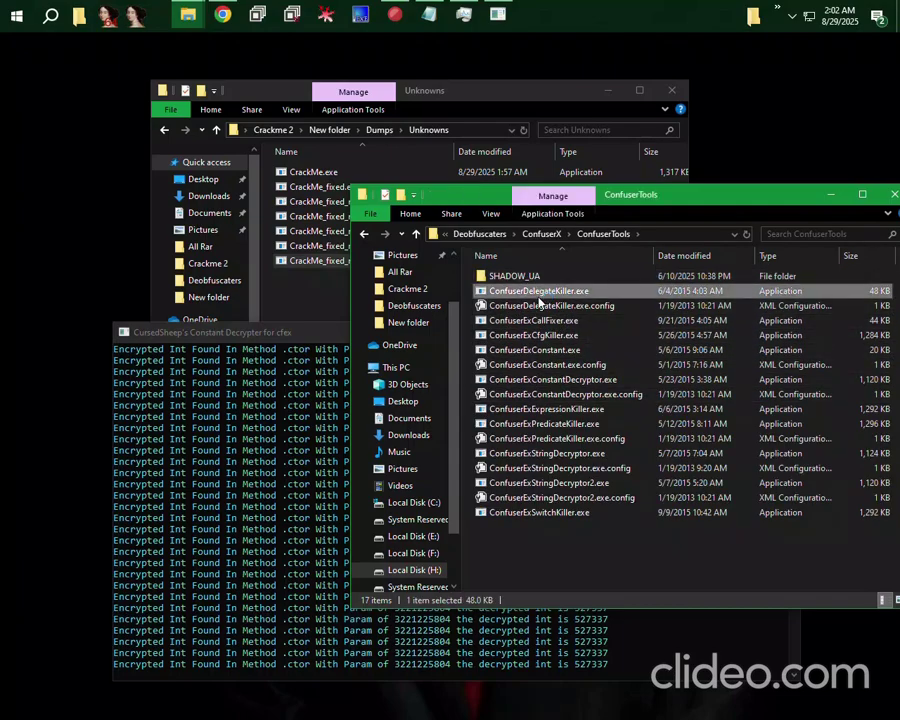
pyautogui.moveTo(335, 194); pyautogui.dragTo(662, 238)
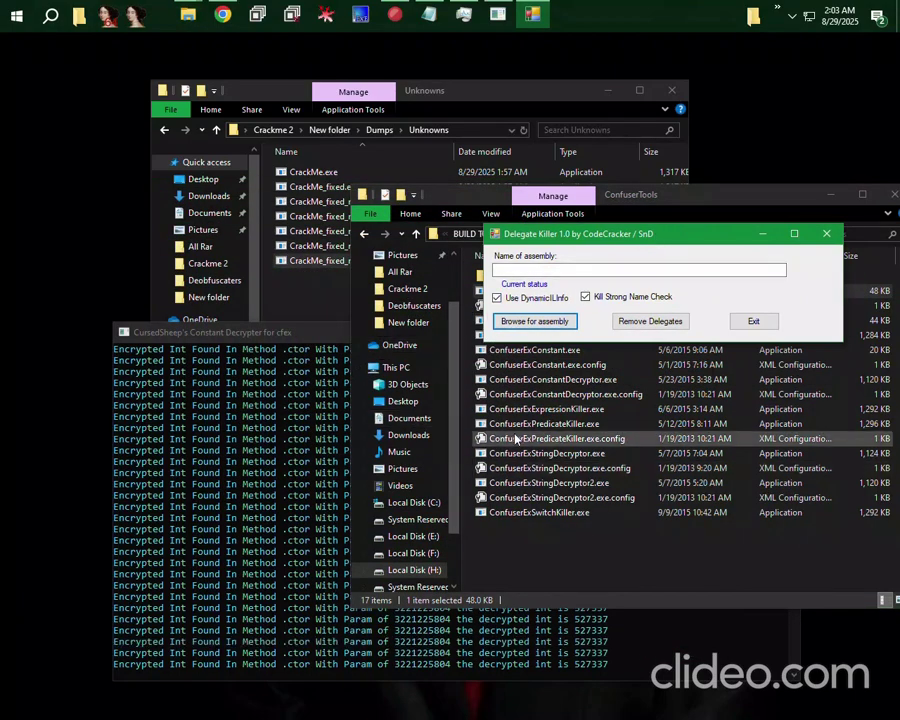
# Check the progress of the Constant Decrypter console and arrange it so the Delegate Killer window stays accessible.
pyautogui.click(298, 342)
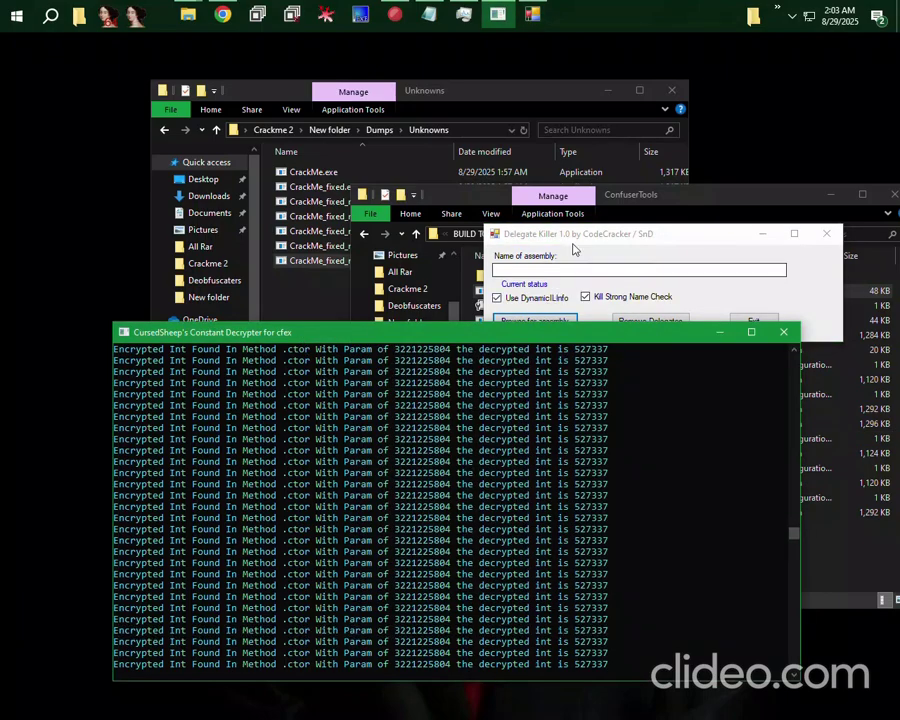
pyautogui.click(575, 252)
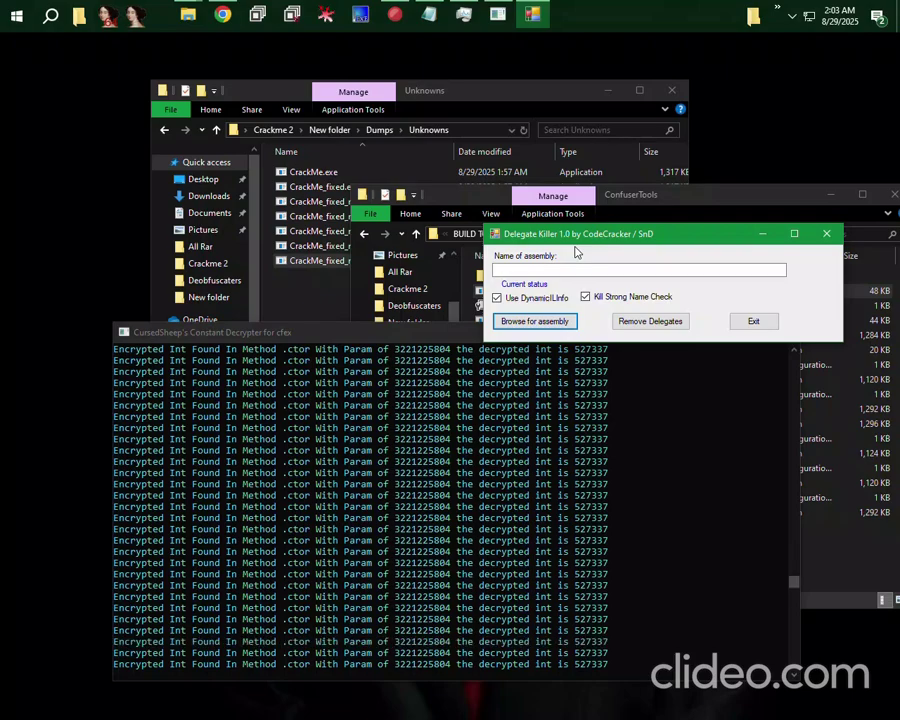
pyautogui.moveTo(575, 234); pyautogui.dragTo(613, 180)
pyautogui.moveTo(316, 342); pyautogui.dragTo(342, 311)
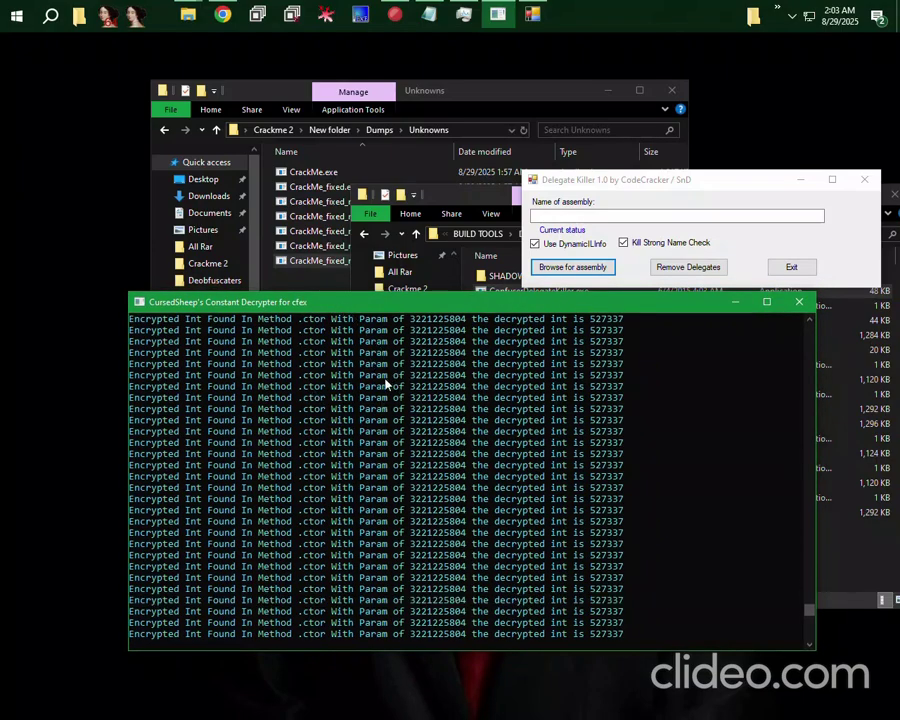
pyautogui.click(743, 181)
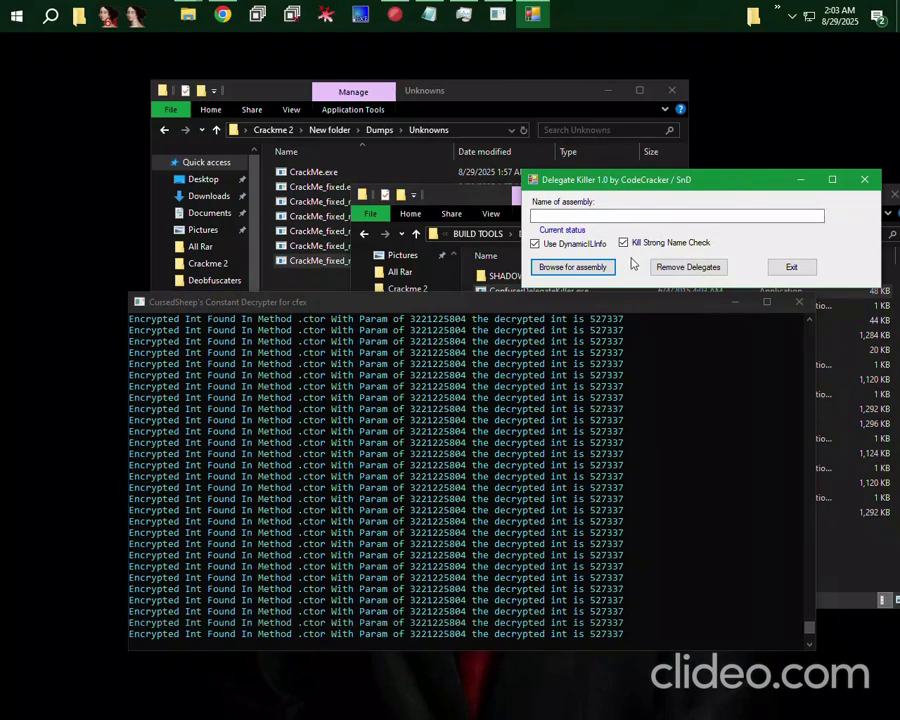
# Open the bin folder of ConfuserEx-Unpacker-v2.0 within ConfuserX and select ConfuserEx-Unpacker.exe.
pyautogui.click(843, 558)
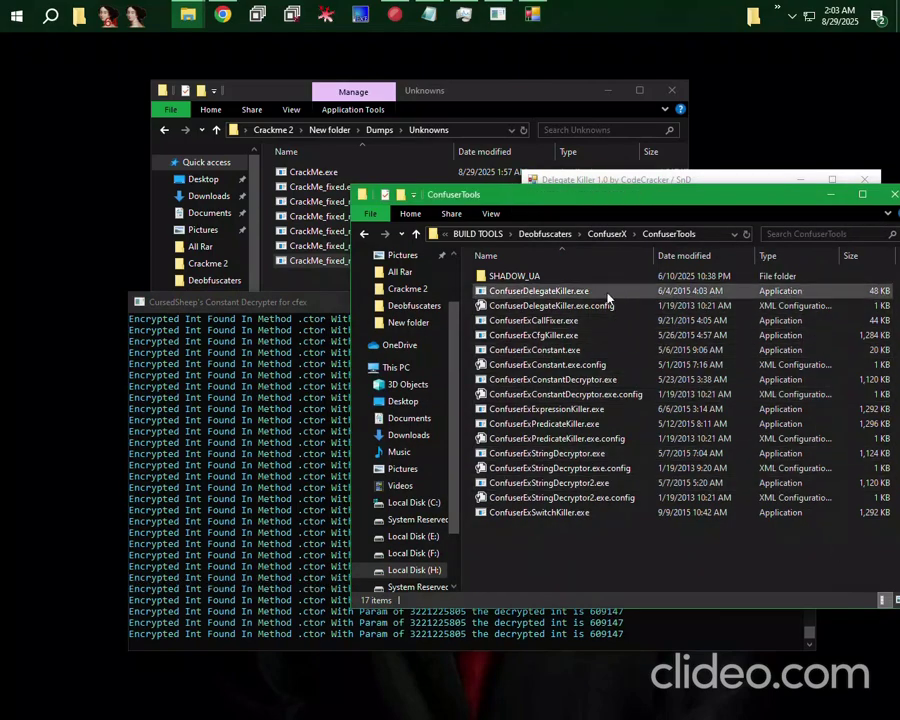
pyautogui.click(615, 234)
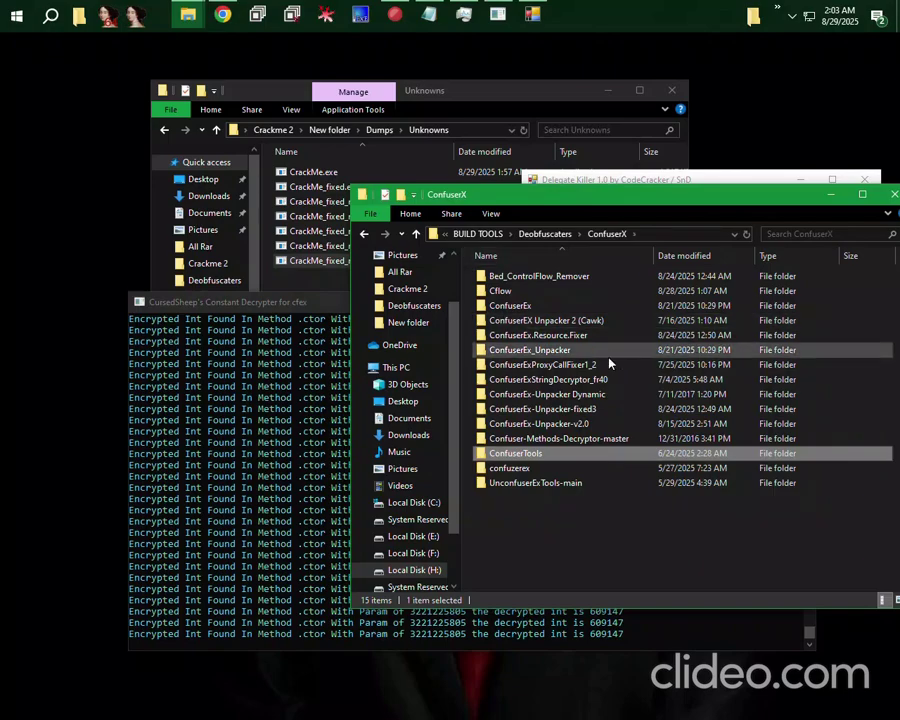
pyautogui.doubleClick(538, 424)
pyautogui.doubleClick(542, 278)
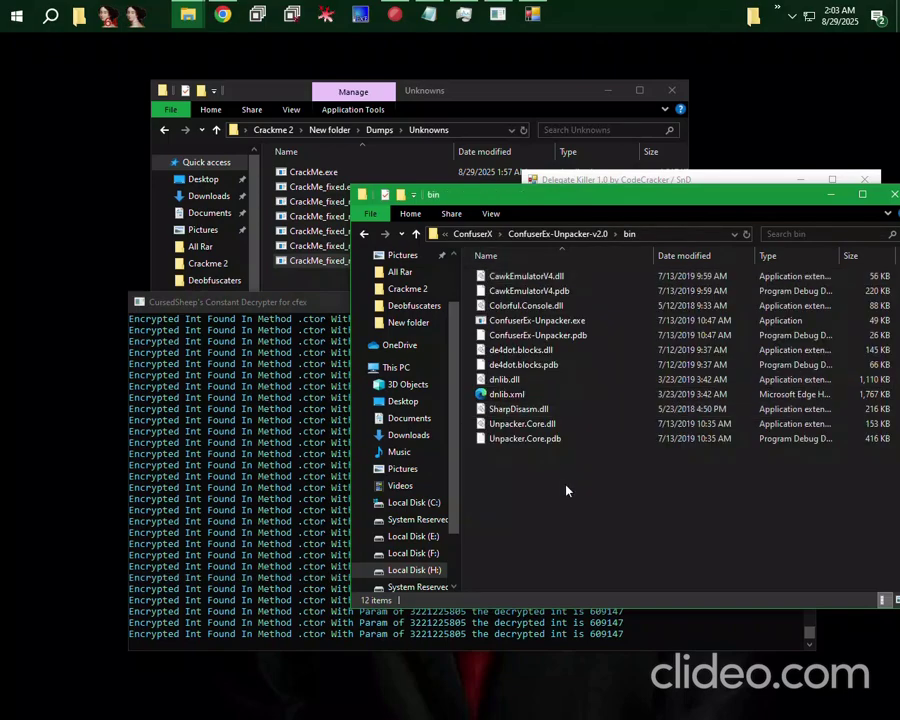
pyautogui.click(539, 321)
# Spread out the Unknowns folder, the bin folder and Delegate Killer, and bring the Constant Decrypter console to the front.
pyautogui.moveTo(656, 203); pyautogui.dragTo(641, 231)
pyautogui.moveTo(490, 94); pyautogui.dragTo(324, 67)
pyautogui.click(683, 600)
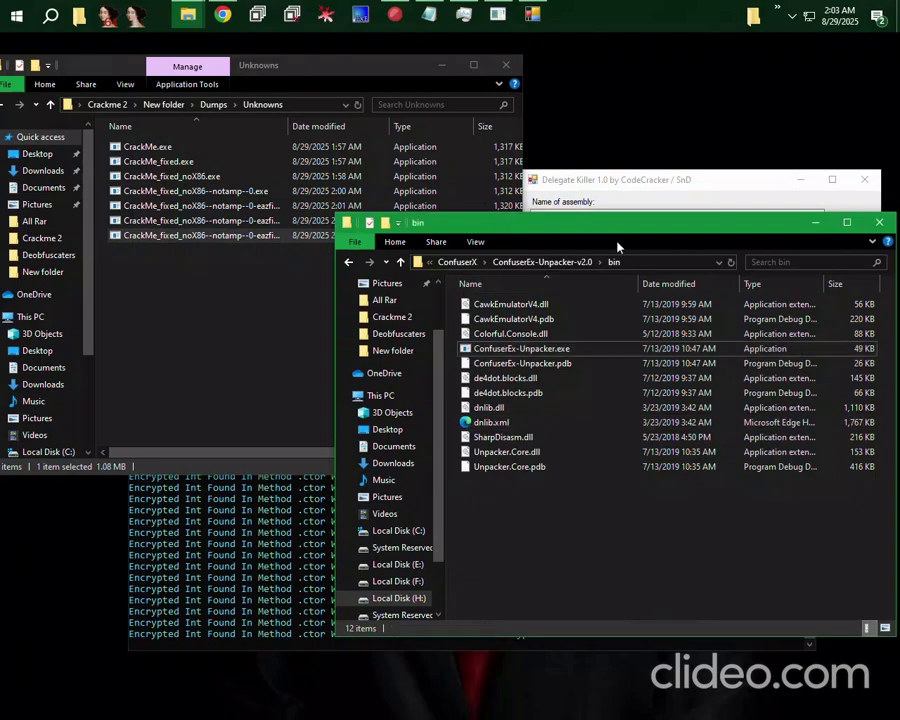
pyautogui.click(667, 186)
pyautogui.moveTo(667, 186); pyautogui.dragTo(585, 241)
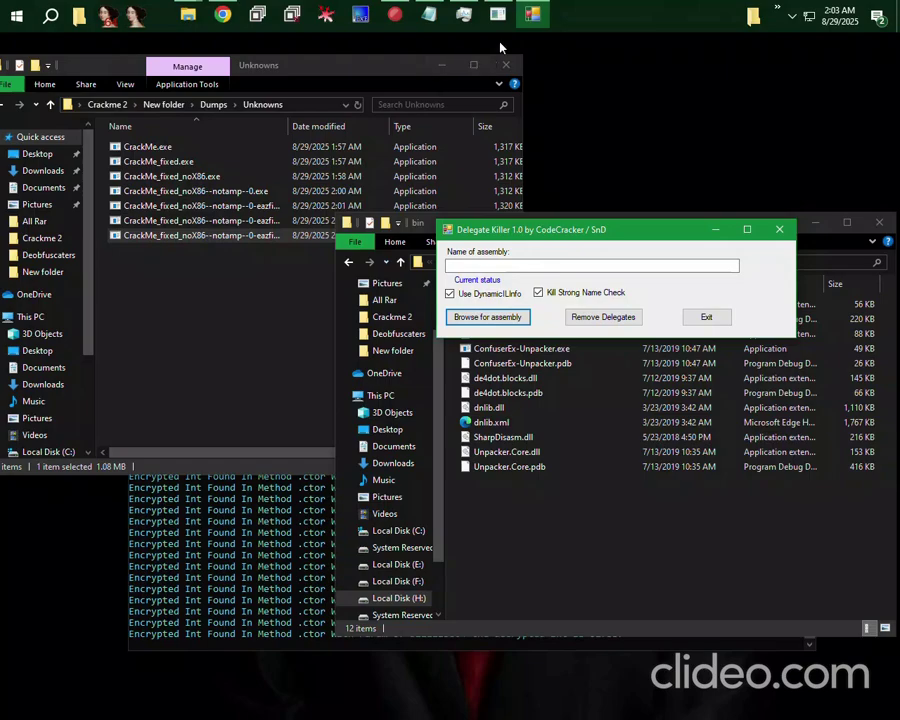
pyautogui.click(497, 14)
pyautogui.moveTo(437, 305); pyautogui.dragTo(435, 265)
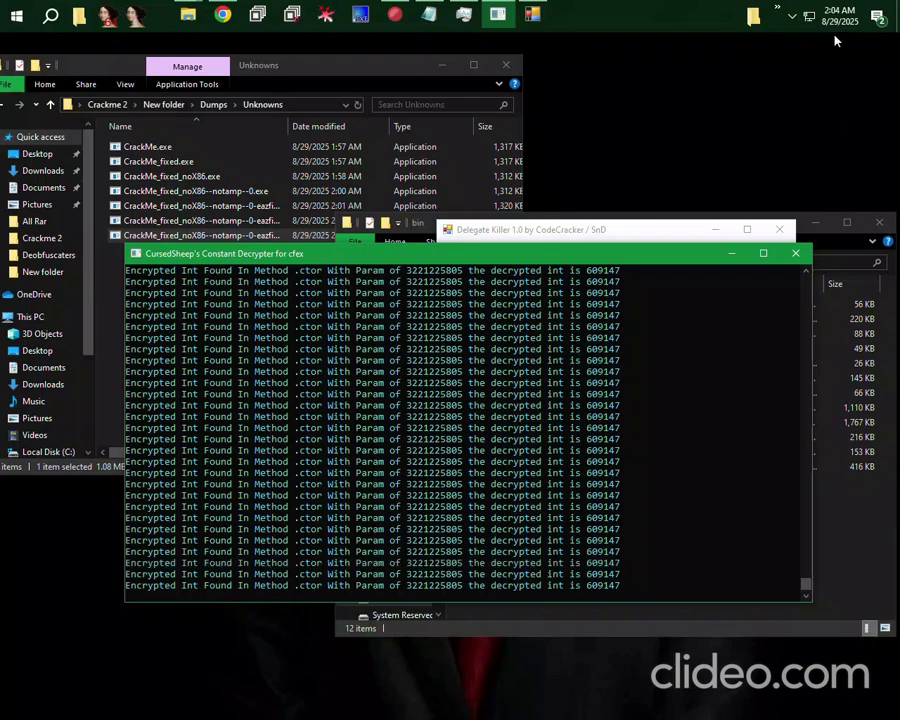
# Add a ">>" line at the end of the Notepad note, move the note aside and minimize it.
pyautogui.click(429, 14)
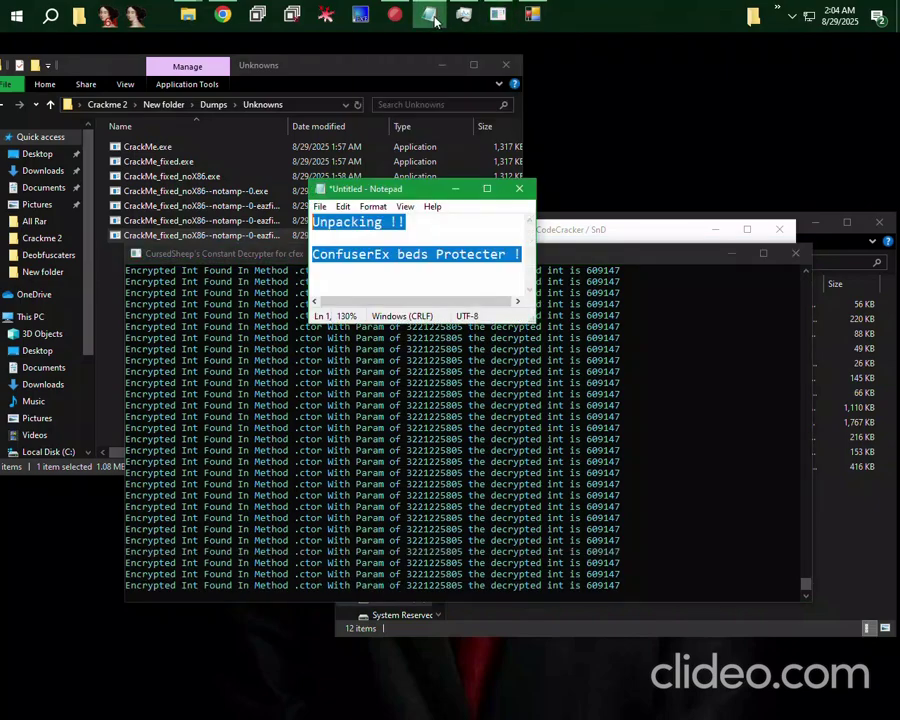
pyautogui.click(369, 285)
pyautogui.write('>>')
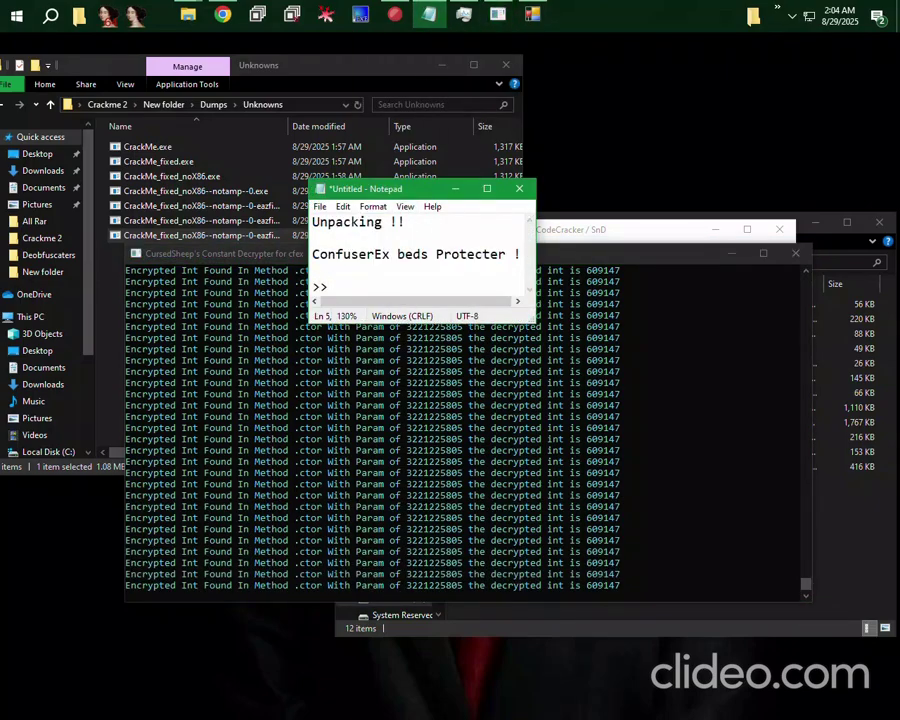
pyautogui.moveTo(390, 188); pyautogui.dragTo(605, 74)
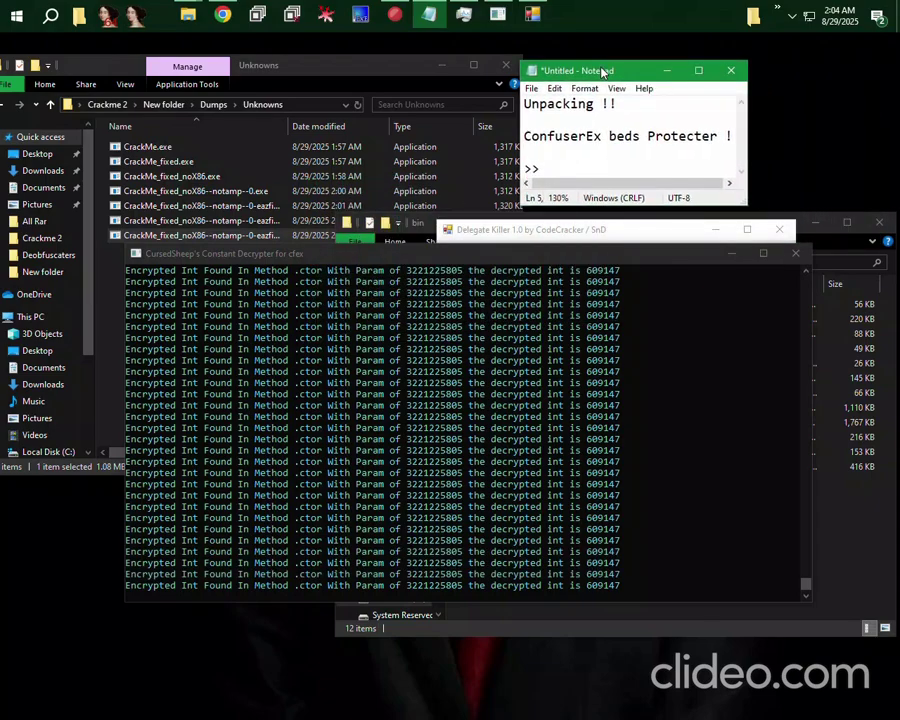
pyautogui.click(664, 71)
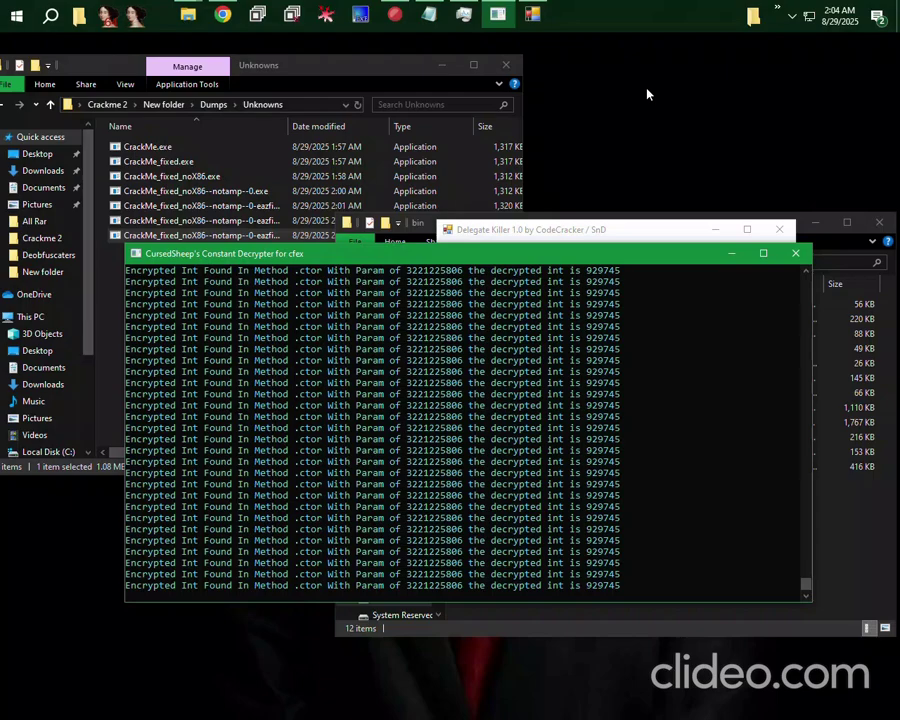
# Monitor the Constant Decrypter console until it finishes and check the Unknowns folder for its output executable.
pyautogui.moveTo(301, 257); pyautogui.dragTo(308, 227)
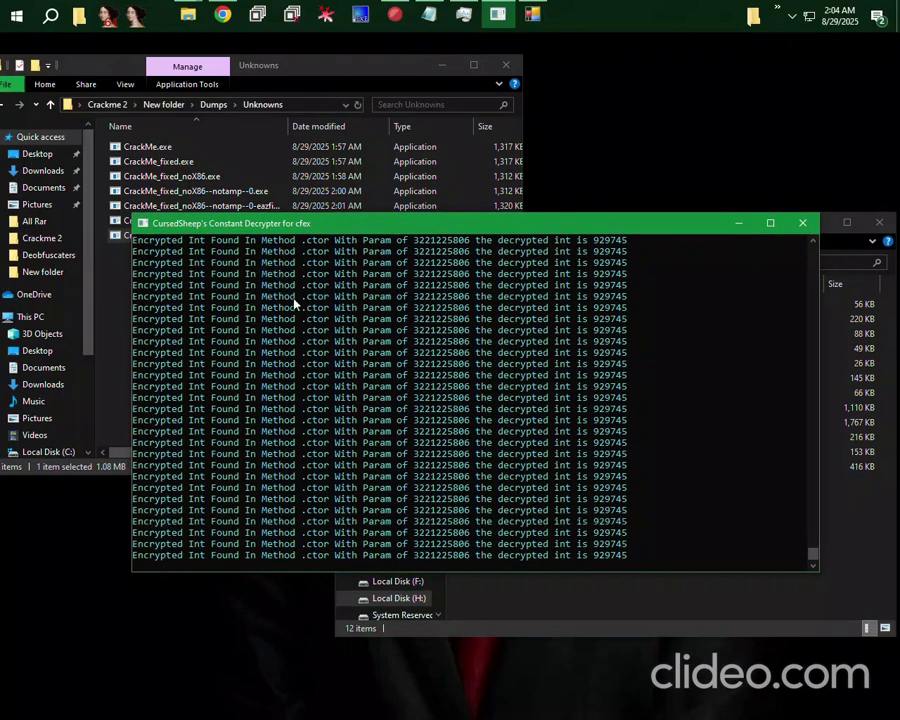
pyautogui.moveTo(333, 224); pyautogui.dragTo(391, 240)
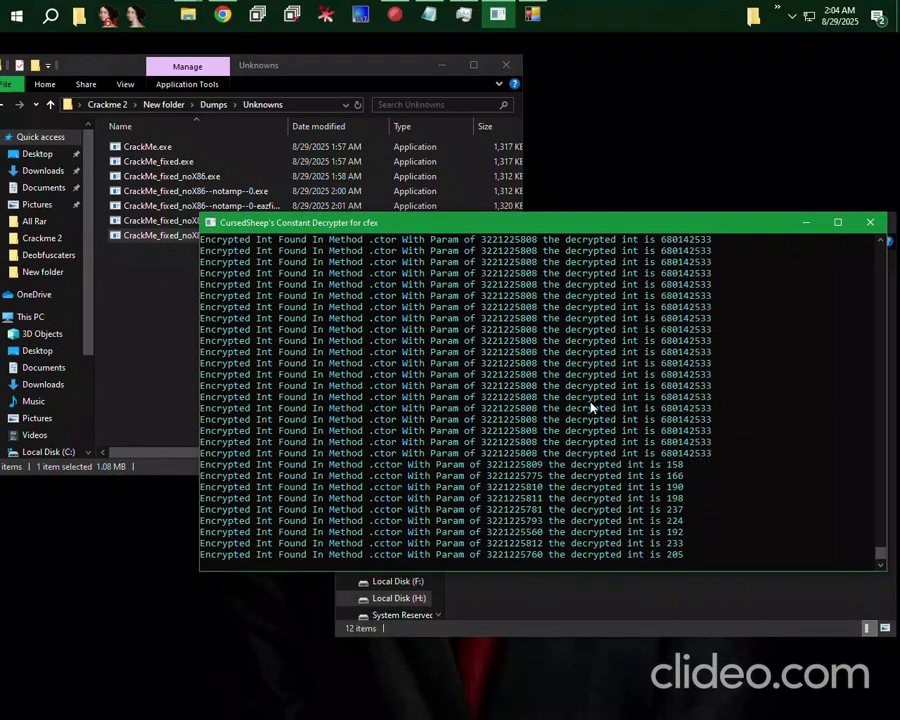
pyautogui.click(140, 254)
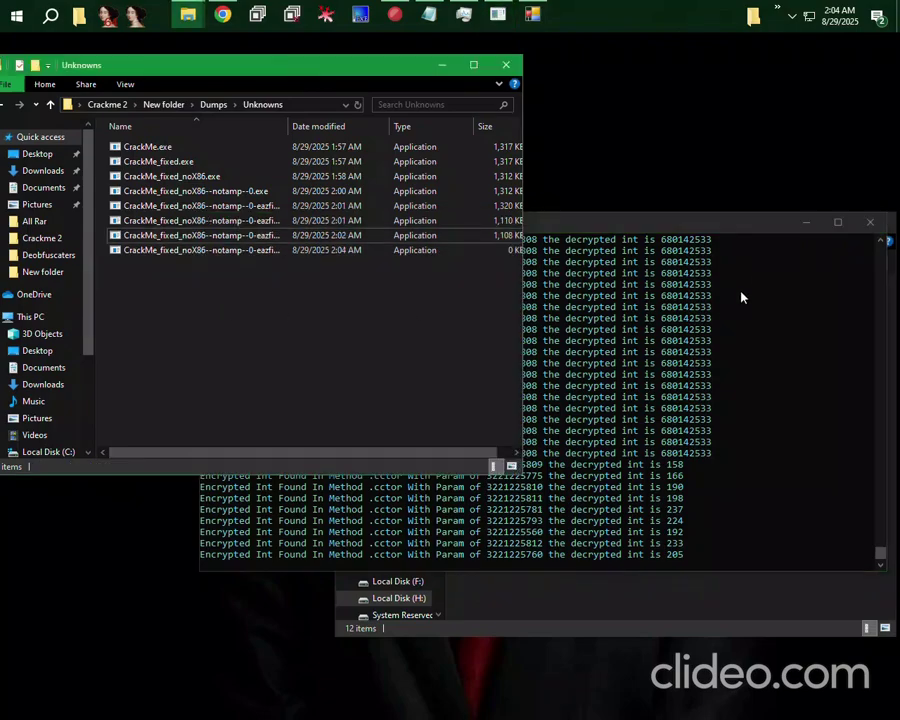
pyautogui.moveTo(790, 228); pyautogui.dragTo(791, 246)
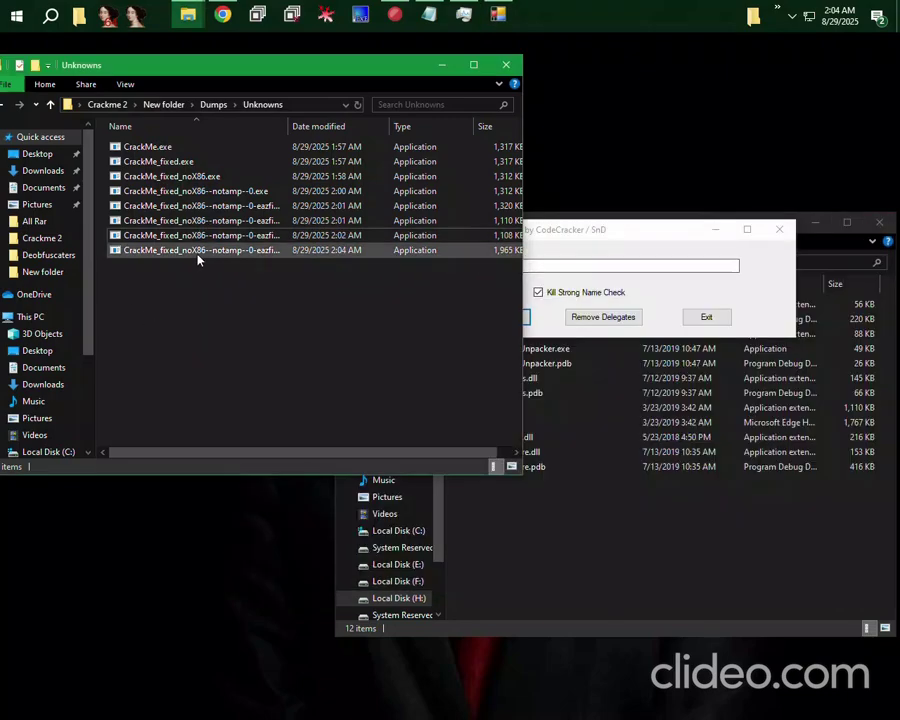
# Remove the delegates from the Constant Decrypter output with Delegate Killer, keeping Use DynamicILInfo and Kill Strong Name Check enabled, and exit the tool.
pyautogui.click(197, 255)
pyautogui.moveTo(283, 258); pyautogui.dragTo(482, 270)
pyautogui.click(600, 317)
pyautogui.click(702, 317)
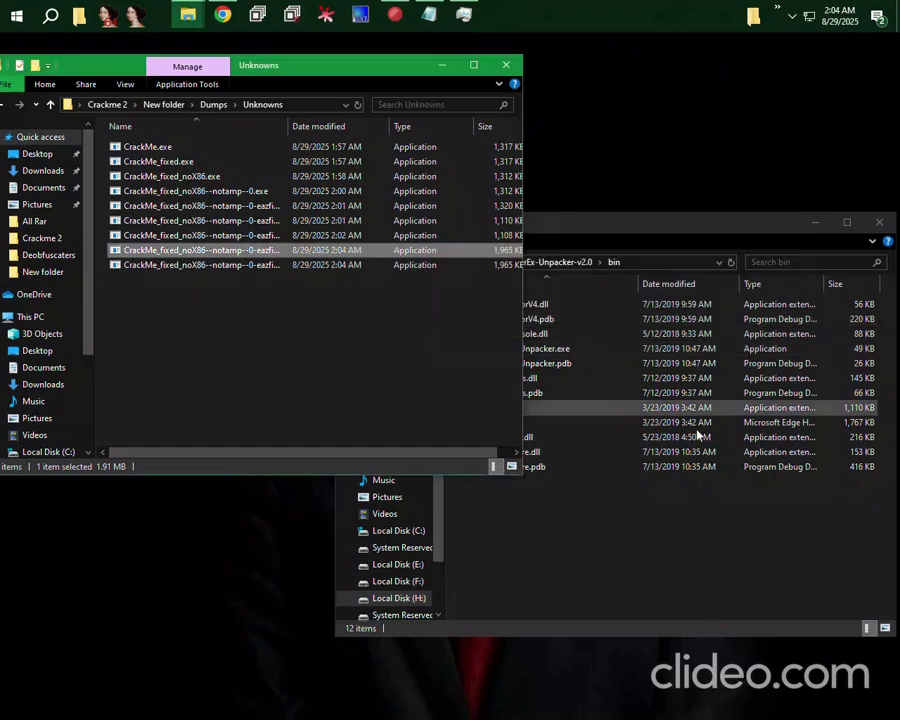
# Return from the bin folder to the ConfuserX folder and launch dnSpy.
pyautogui.click(680, 490)
pyautogui.click(451, 262)
pyautogui.click(250, 337)
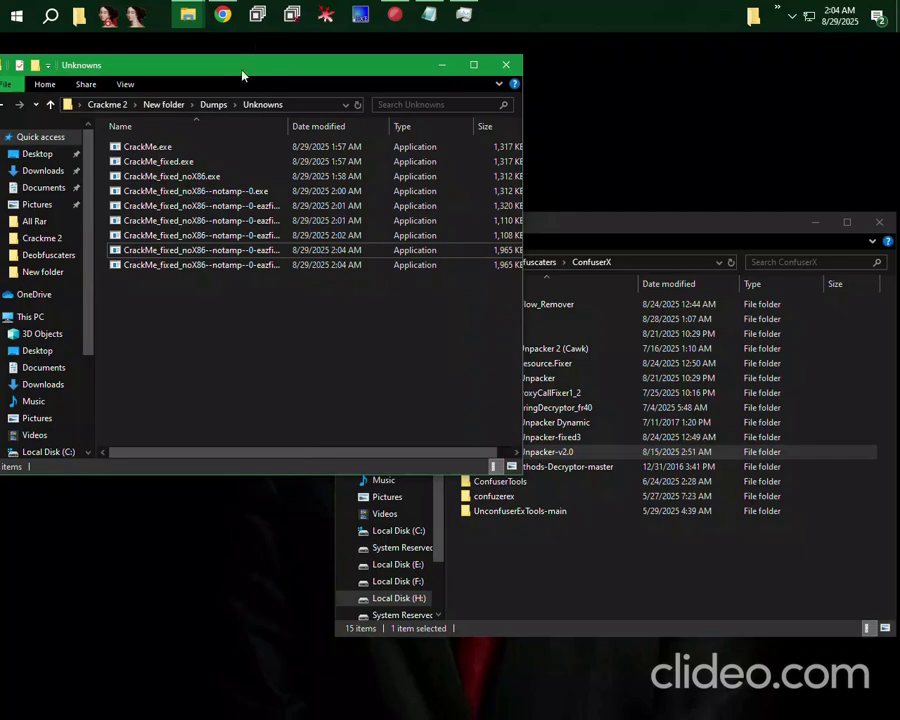
pyautogui.click(285, 22)
pyautogui.click(555, 557)
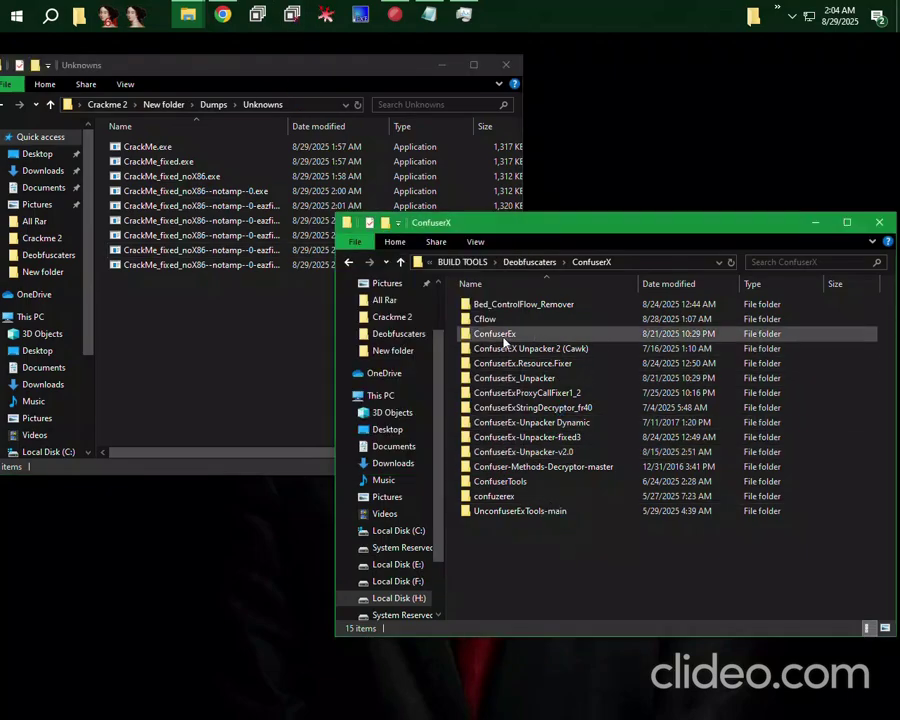
# Launch the de4dot Renamer from the de4dotRenamer folder under BUILD TOOLS, De4dot.
pyautogui.click(530, 262)
pyautogui.click(530, 262)
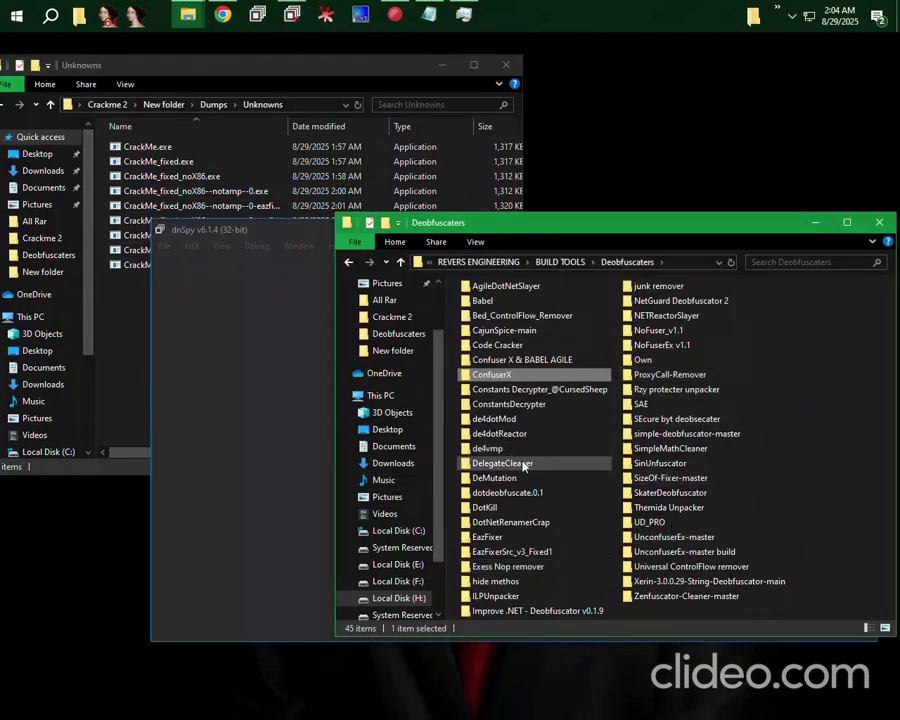
pyautogui.click(560, 262)
pyautogui.doubleClick(482, 400)
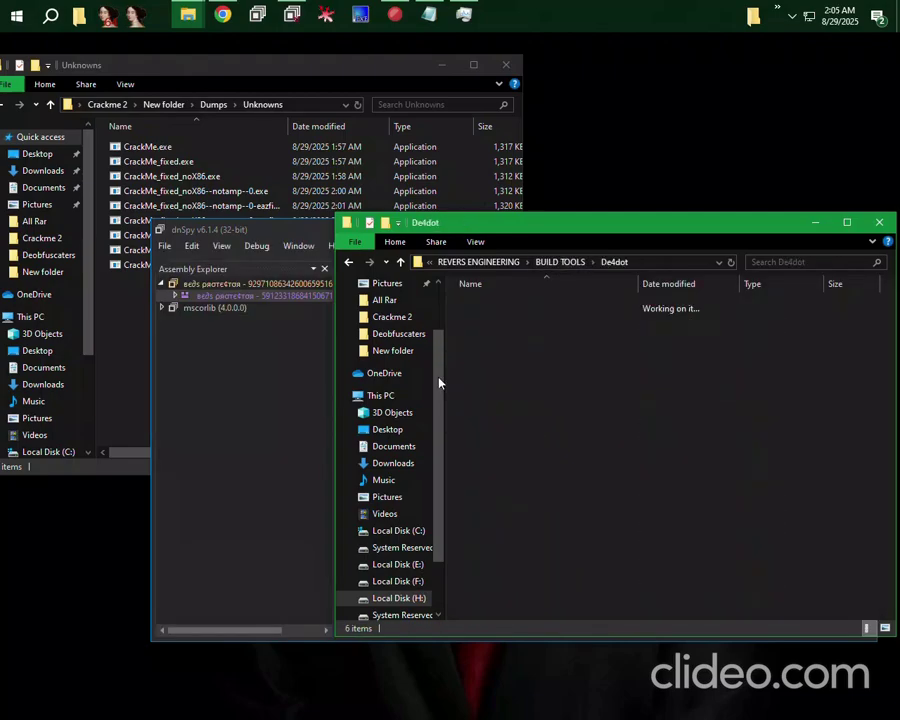
pyautogui.doubleClick(522, 368)
pyautogui.doubleClick(482, 369)
# Deobfuscate the newest executable, produced by Delegate Killer, with de4dot Renamer and exit the tool.
pyautogui.moveTo(110, 274); pyautogui.dragTo(178, 235)
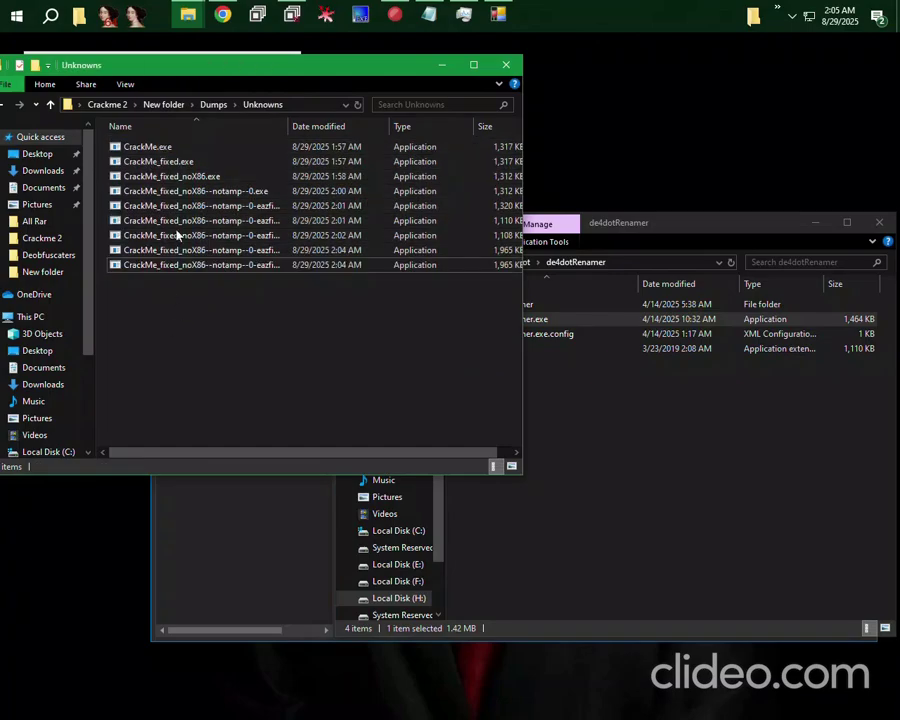
pyautogui.click(497, 14)
pyautogui.moveTo(145, 66); pyautogui.dragTo(548, 97)
pyautogui.moveTo(200, 264); pyautogui.dragTo(560, 127)
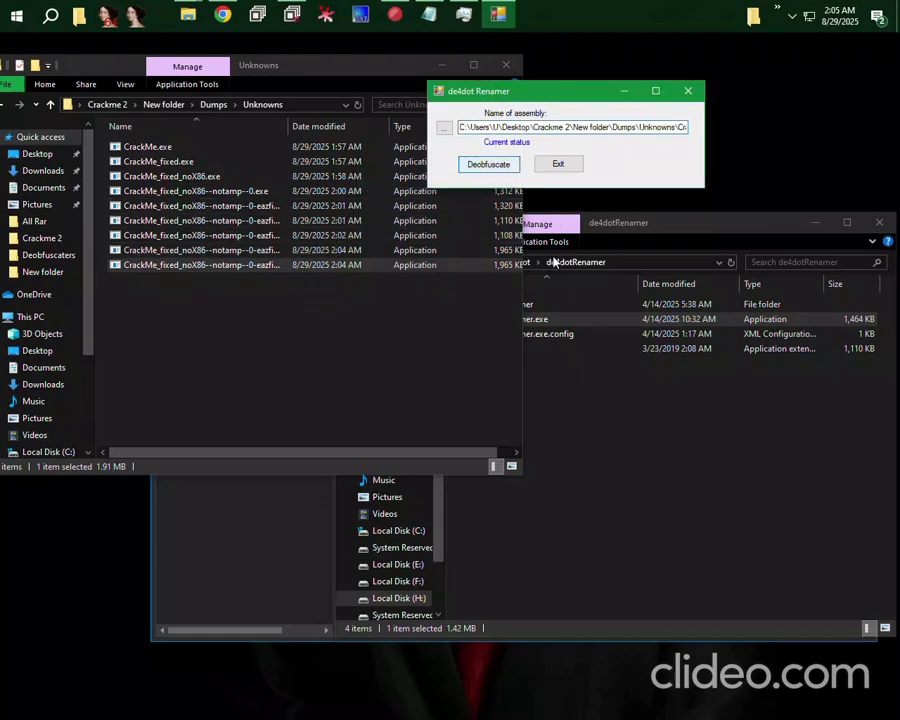
pyautogui.click(562, 165)
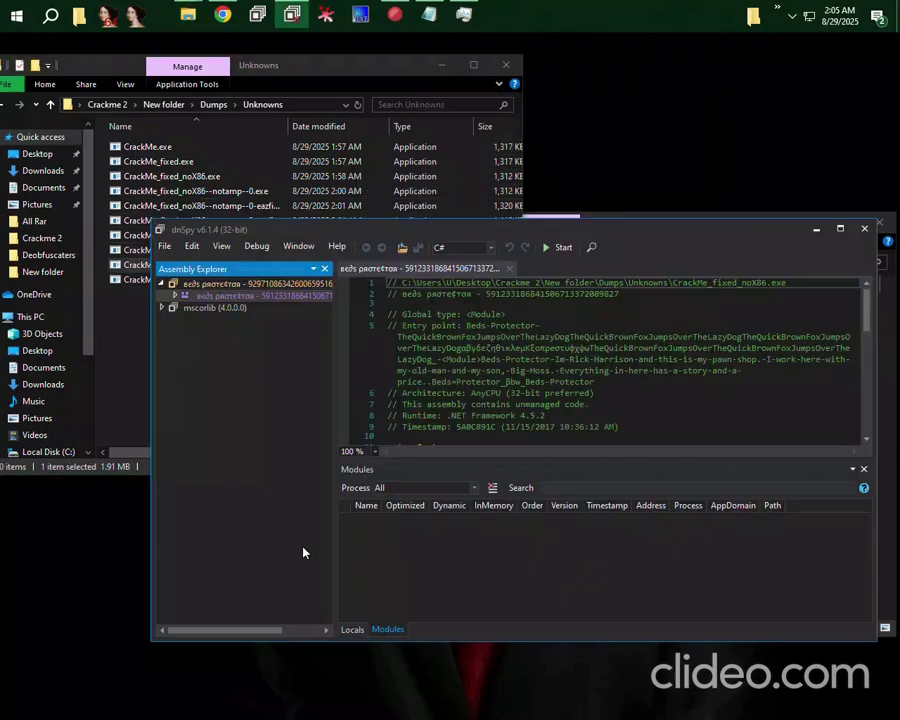
# Close the previously loaded assemblies in dnSpy and minimize its window.
pyautogui.click(164, 246)
pyautogui.click(190, 416)
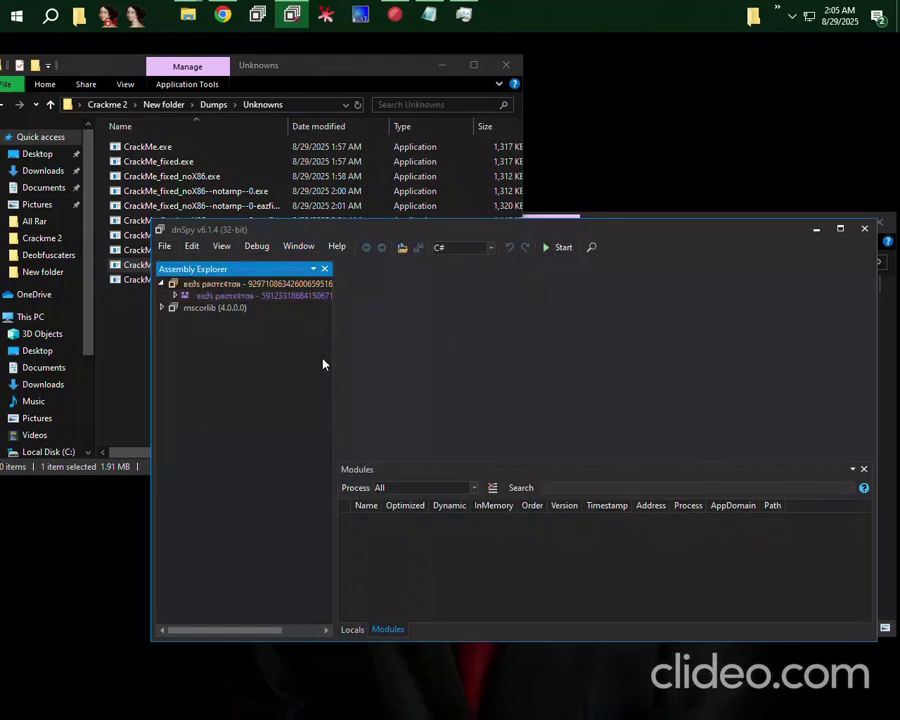
pyautogui.click(816, 229)
# Return to the BUILD TOOLS folder and run the newest CrackMe executable, the 154 KB one.
pyautogui.click(530, 381)
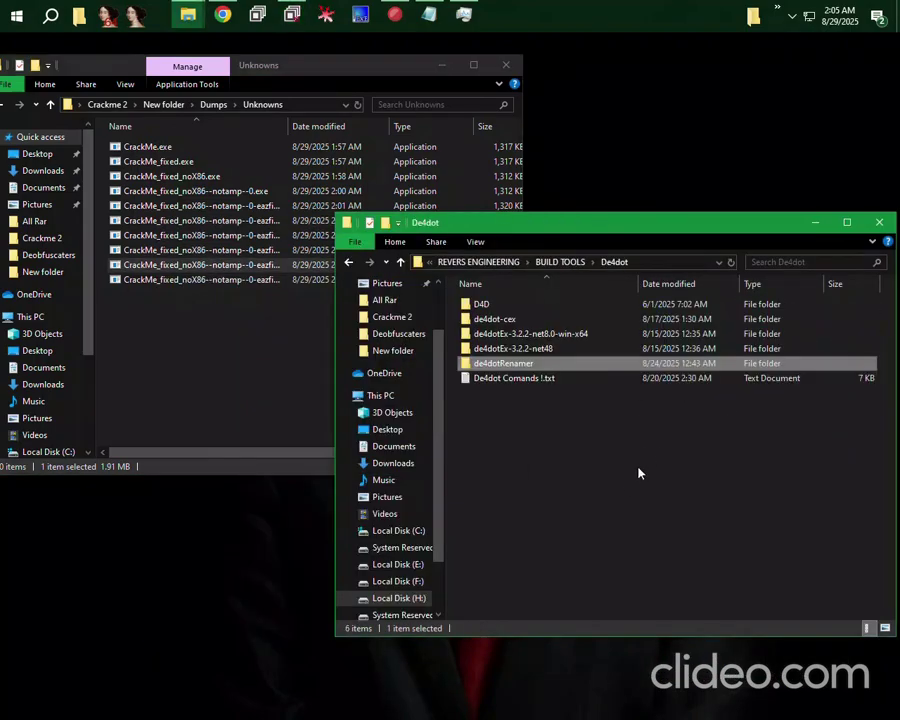
pyautogui.click(560, 261)
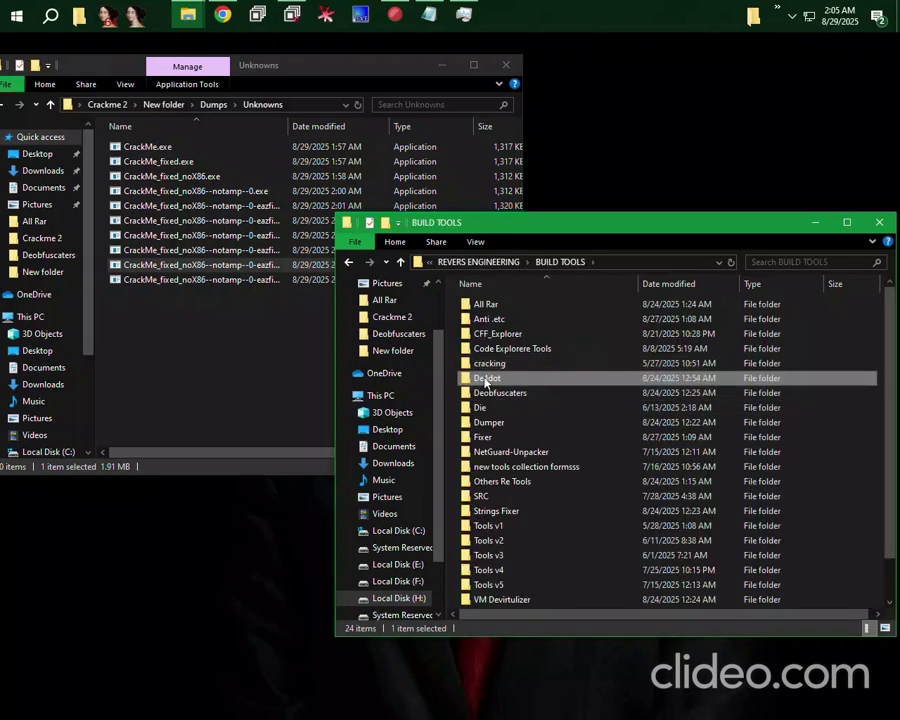
pyautogui.click(243, 280)
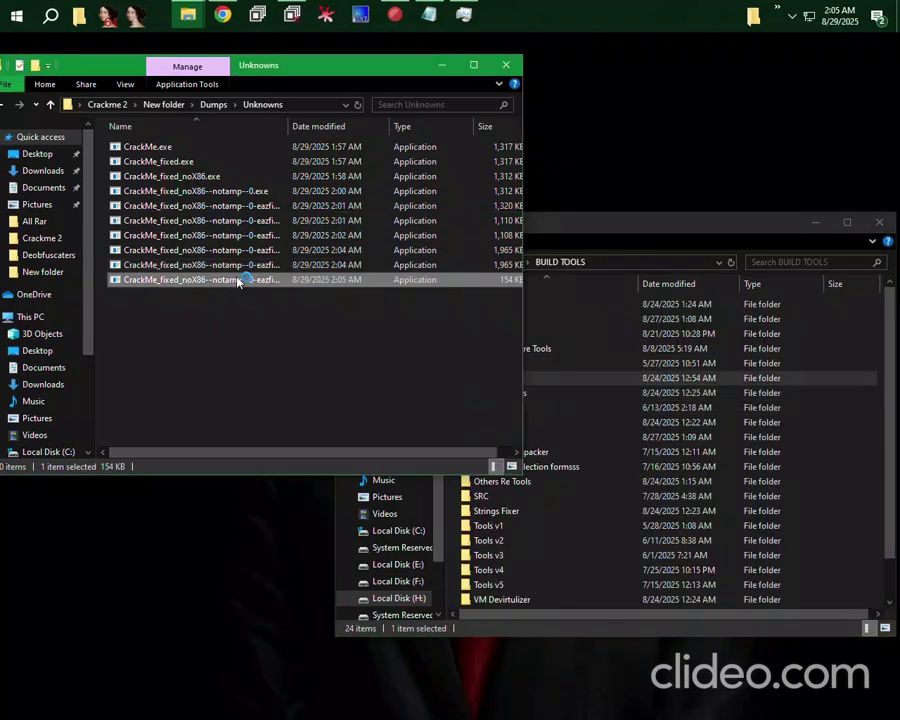
# Inspect the full file name of the earlier of the two 1,965 KB executables in the Unknowns folder.
pyautogui.click(245, 265)
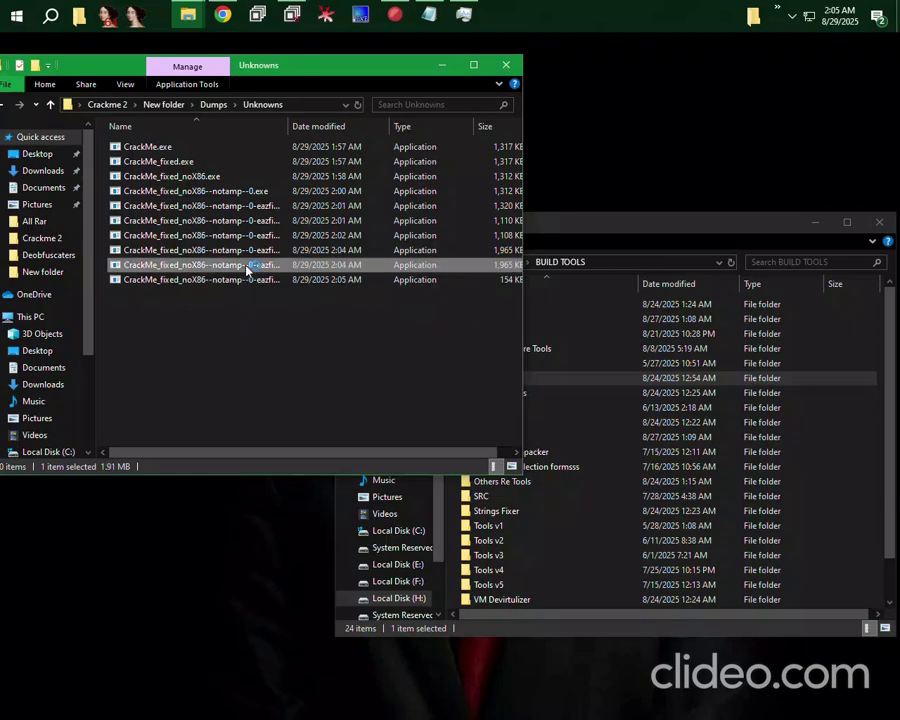
pyautogui.click(277, 255)
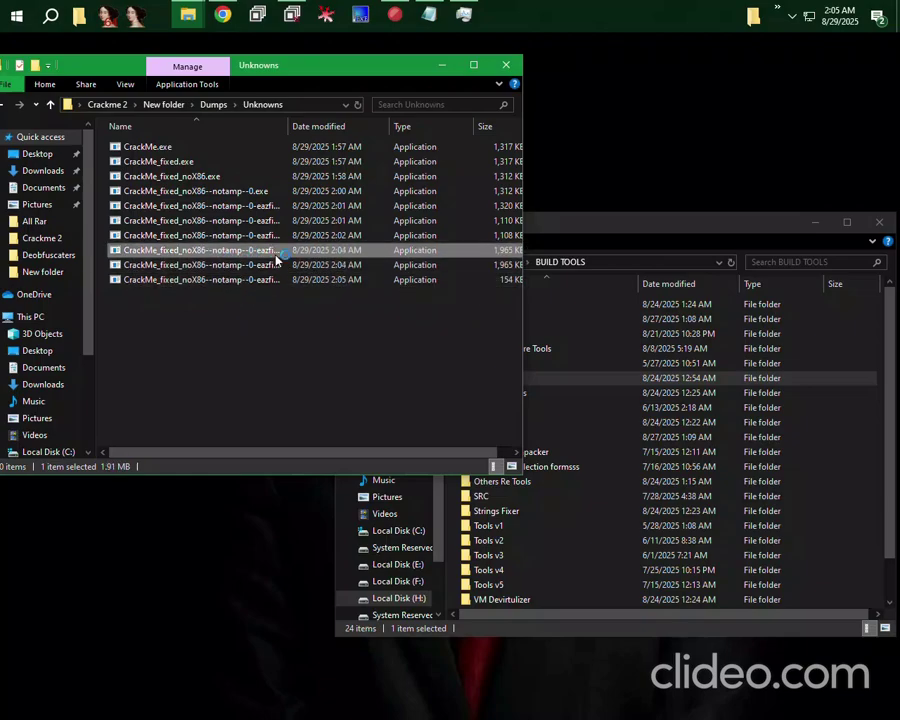
pyautogui.click(643, 272)
pyautogui.click(185, 256)
pyautogui.rightClick(233, 250)
pyautogui.click(247, 682)
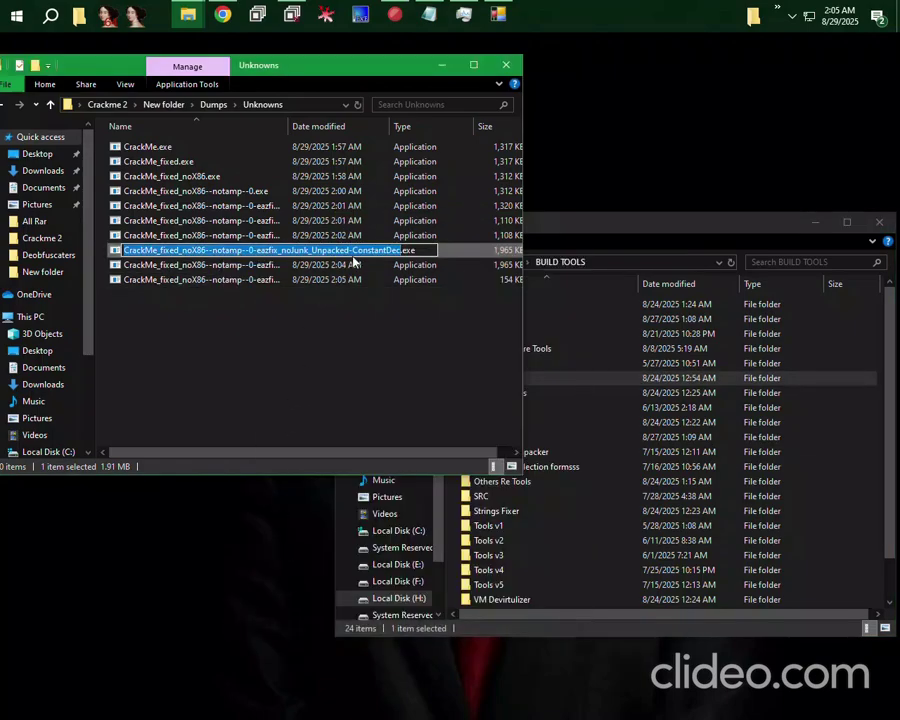
# Open the ConfuserX folder inside Deobfuscaters under BUILD TOOLS.
pyautogui.click(623, 245)
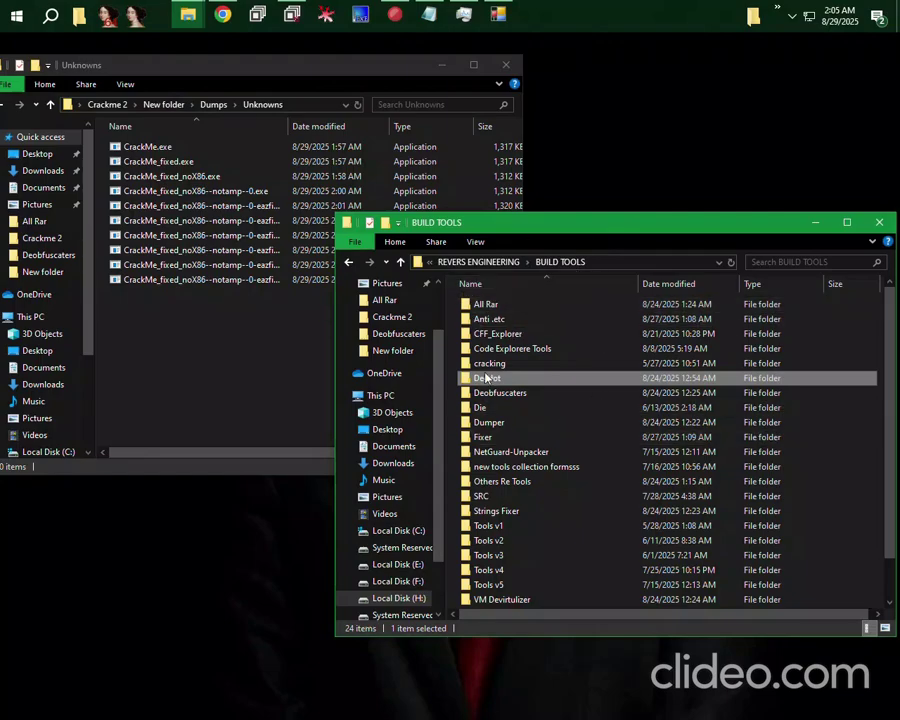
pyautogui.click(499, 393)
pyautogui.click(499, 393)
pyautogui.click(559, 393)
pyautogui.doubleClick(559, 396)
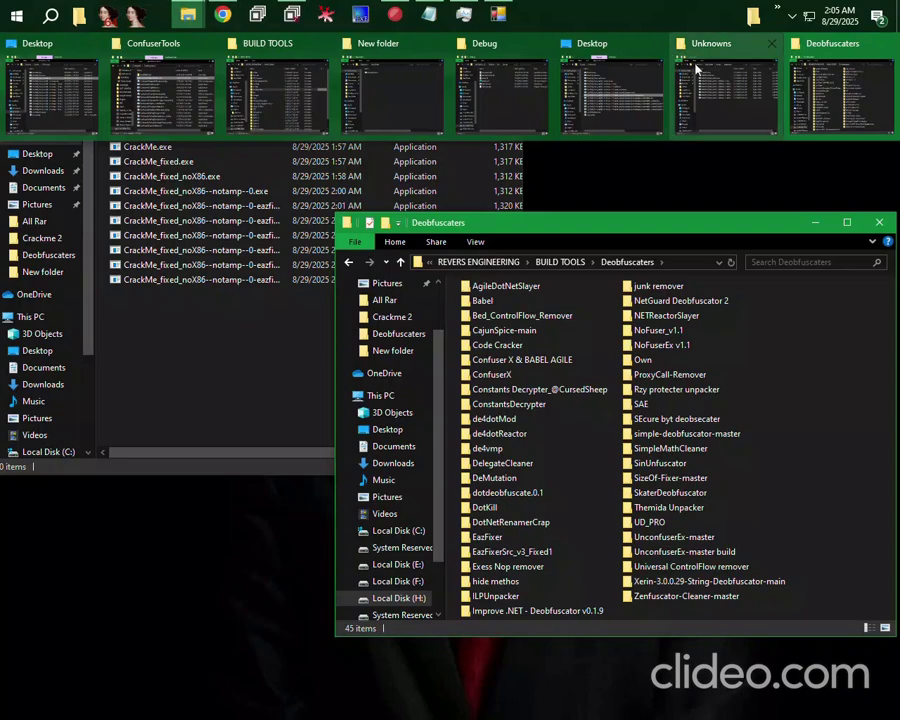
pyautogui.doubleClick(510, 376)
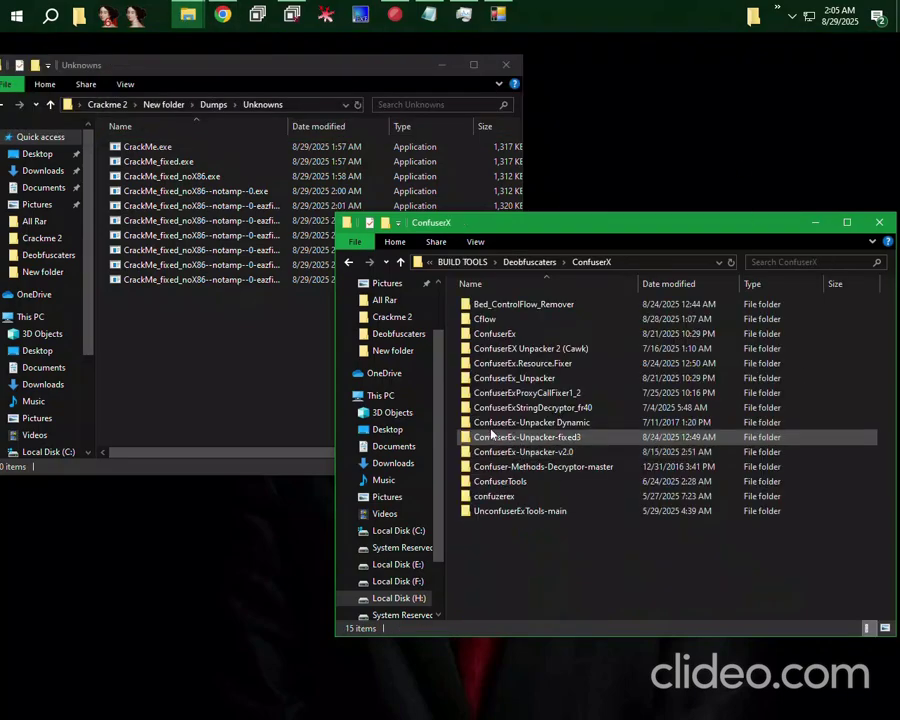
# Unpack the 154 KB executable with ConfuserEx-Unpacker.exe from the bin folder of ConfuserEx-Unpacker-v2.0 and exit the tool.
pyautogui.doubleClick(523, 452)
pyautogui.doubleClick(482, 303)
pyautogui.moveTo(257, 280); pyautogui.dragTo(506, 357)
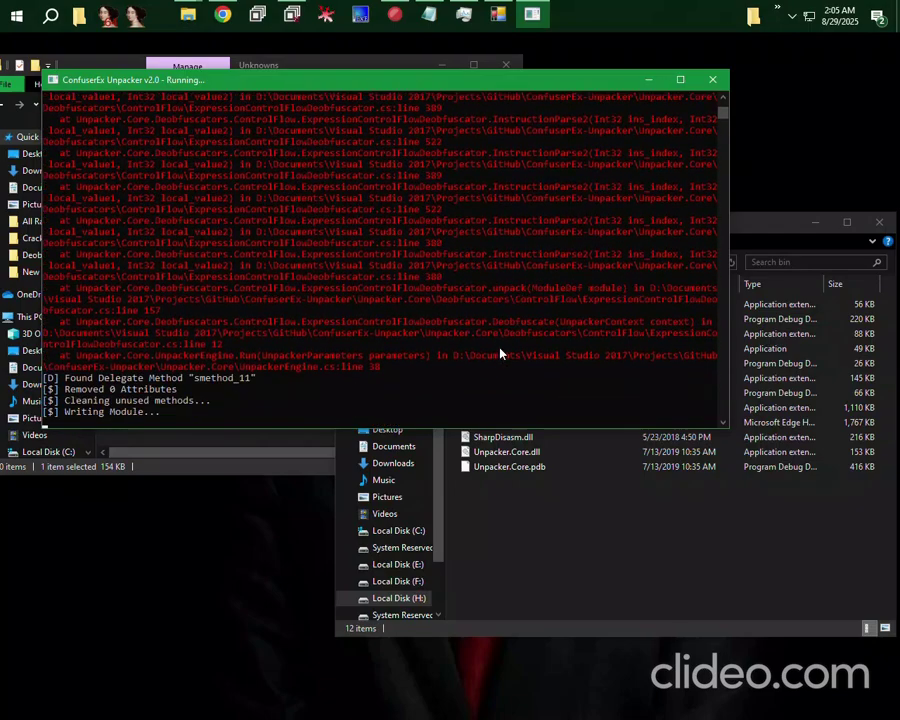
pyautogui.click(712, 79)
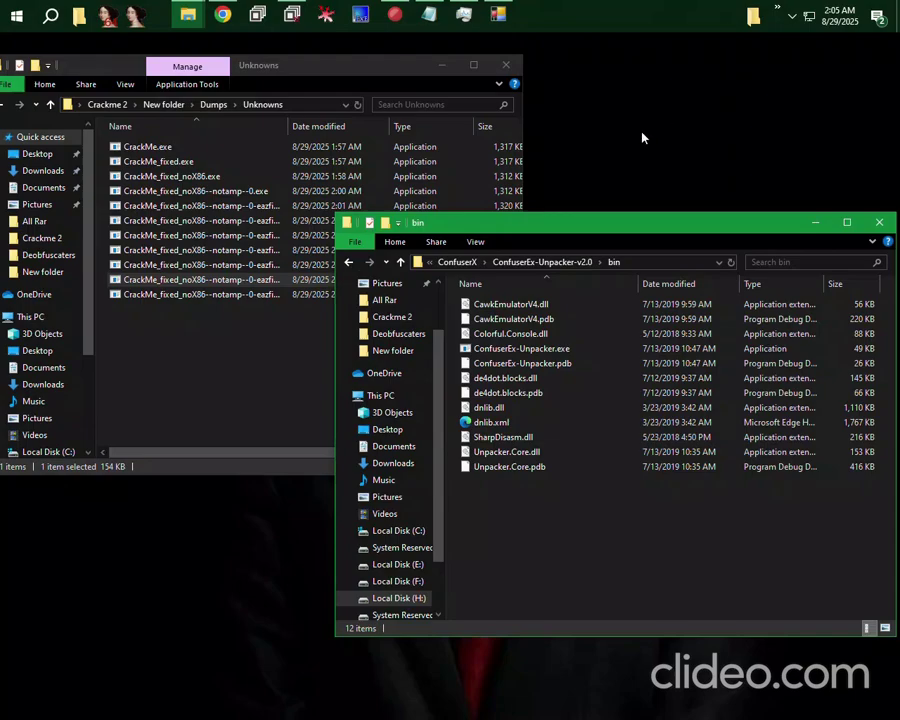
# Run the executable produced by ConfuserEx Unpacker, test its password check with the default text, and close it.
pyautogui.doubleClick(261, 294)
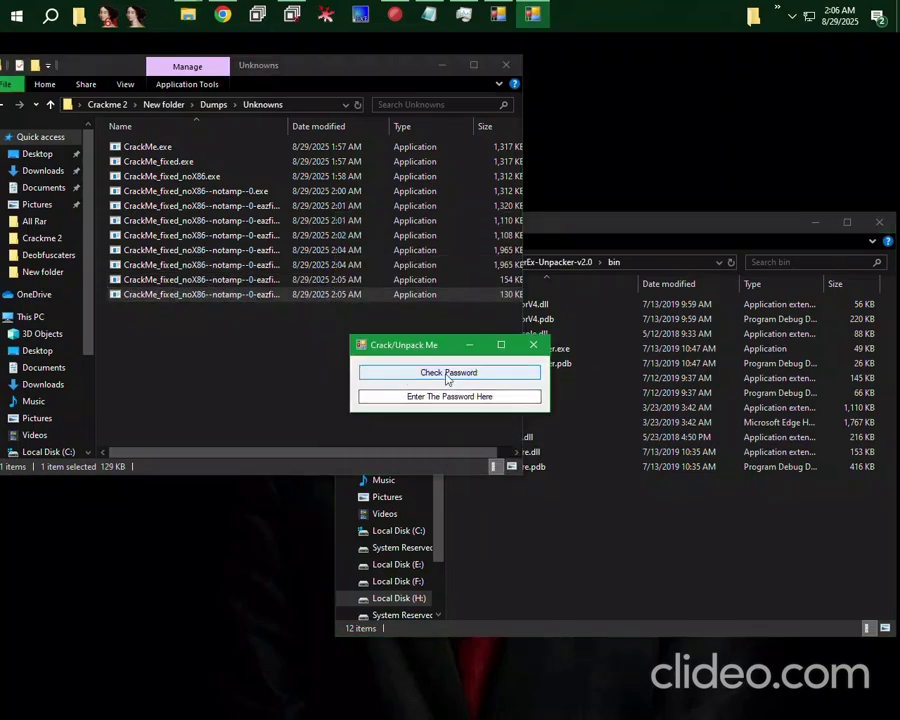
pyautogui.click(449, 373)
pyautogui.click(467, 425)
pyautogui.click(533, 345)
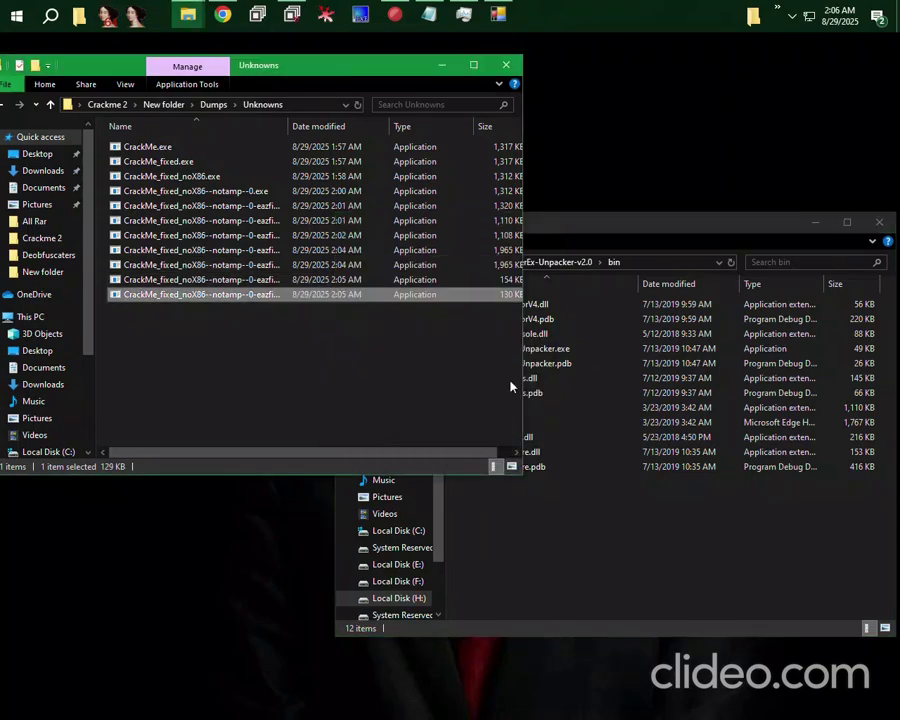
# Return to the ConfuserX folder and close the CrackMe window still running from the earlier test.
pyautogui.click(481, 520)
pyautogui.click(457, 262)
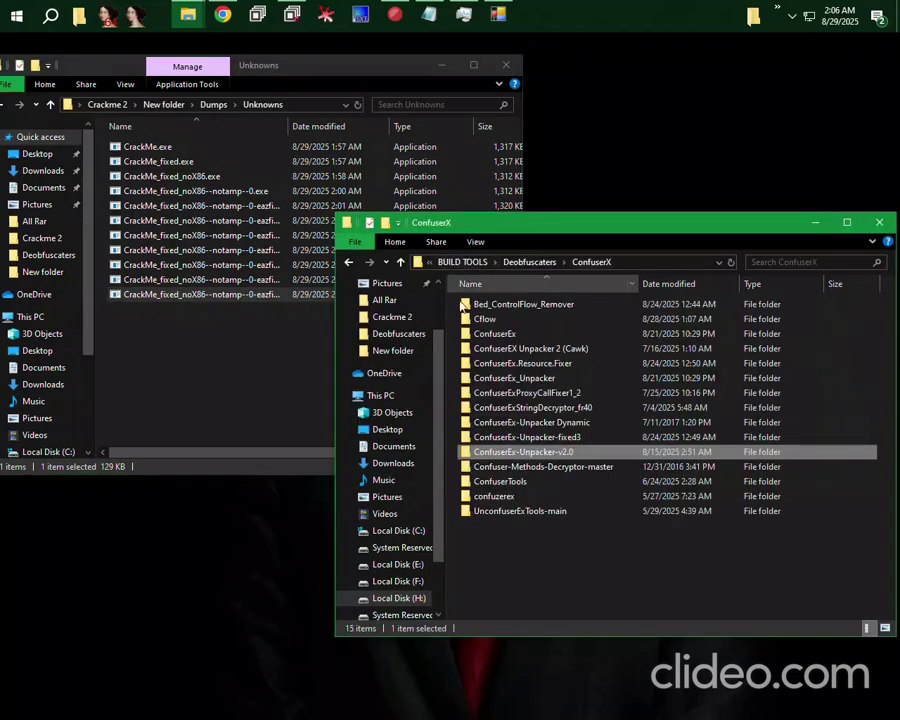
pyautogui.click(497, 14)
pyautogui.click(533, 345)
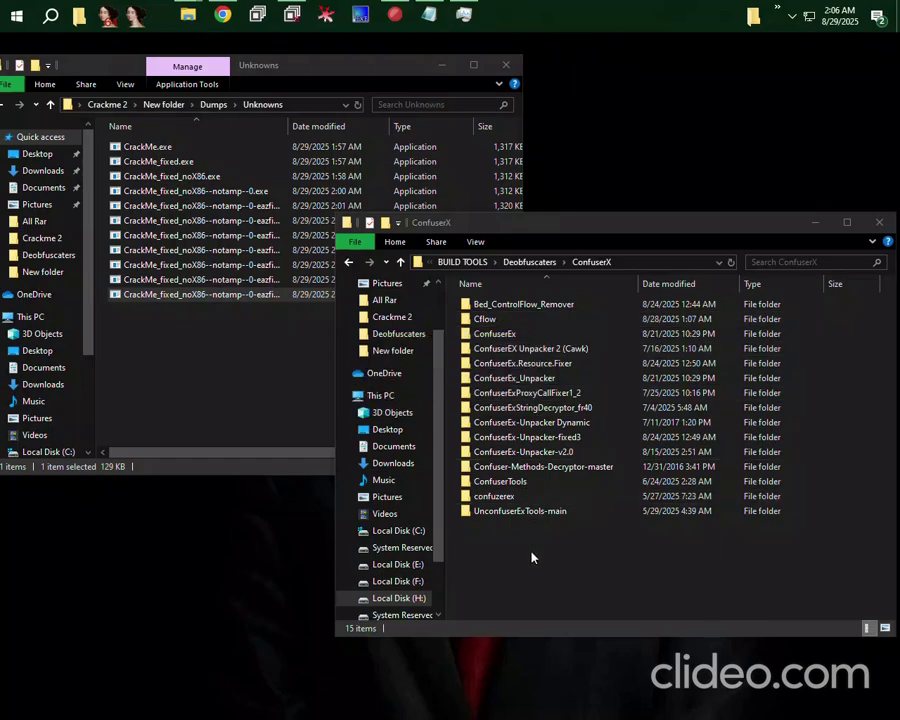
# Process the newest executable with the Entry Name tool from the Own folder under Deobfuscaters.
pyautogui.click(530, 262)
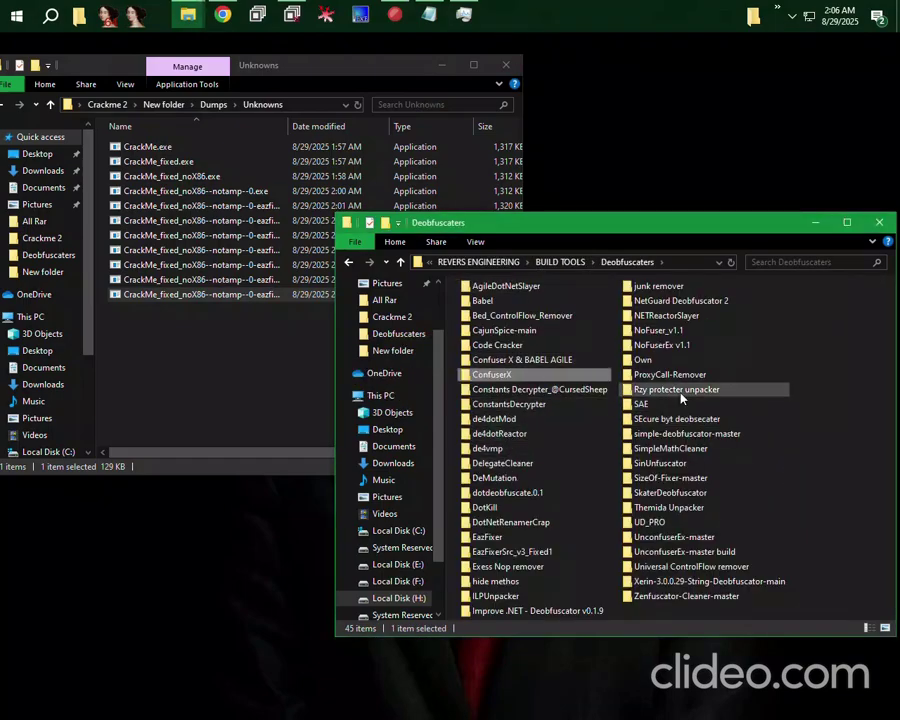
pyautogui.doubleClick(640, 360)
pyautogui.doubleClick(505, 325)
pyautogui.moveTo(262, 295); pyautogui.dragTo(530, 307)
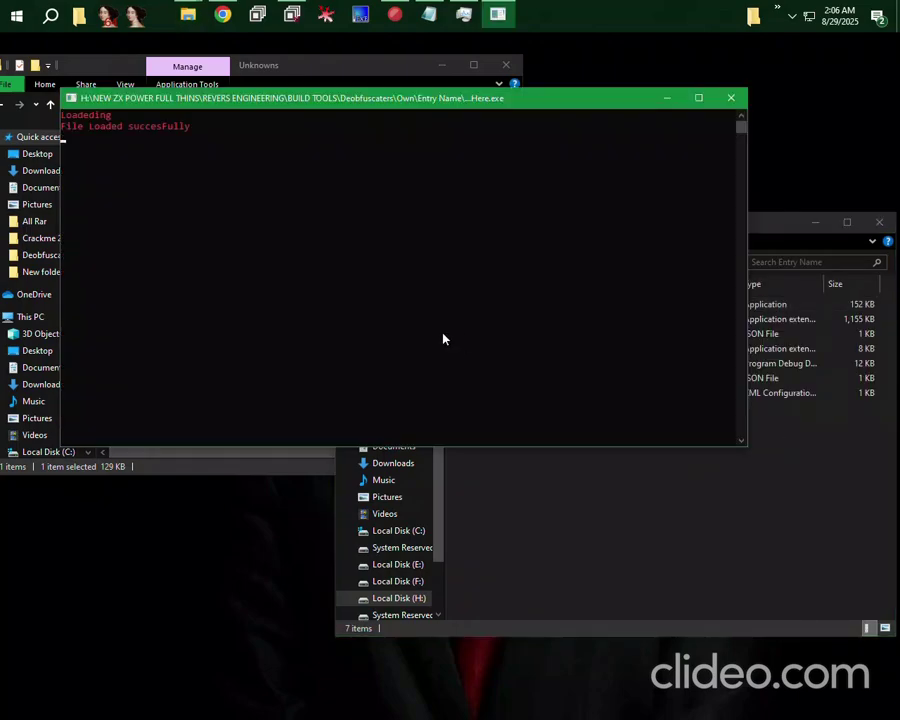
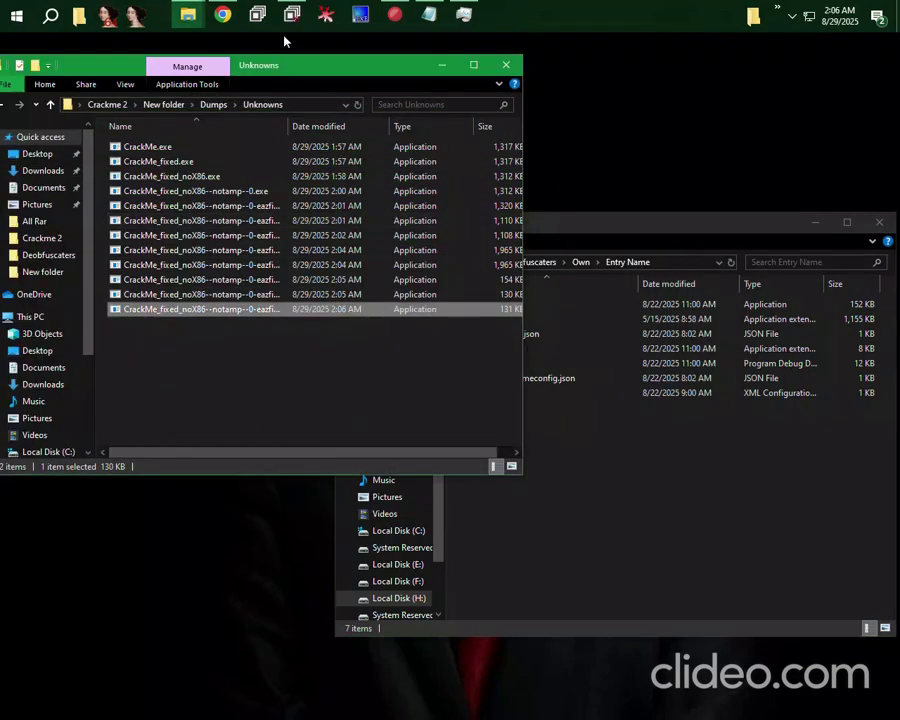
# Load the newly produced Entry-name-Fixed executable into dnSpy, go to its Program.Main entry point, and maximize the window.
pyautogui.click(293, 14)
pyautogui.moveTo(130, 309); pyautogui.dragTo(315, 321)
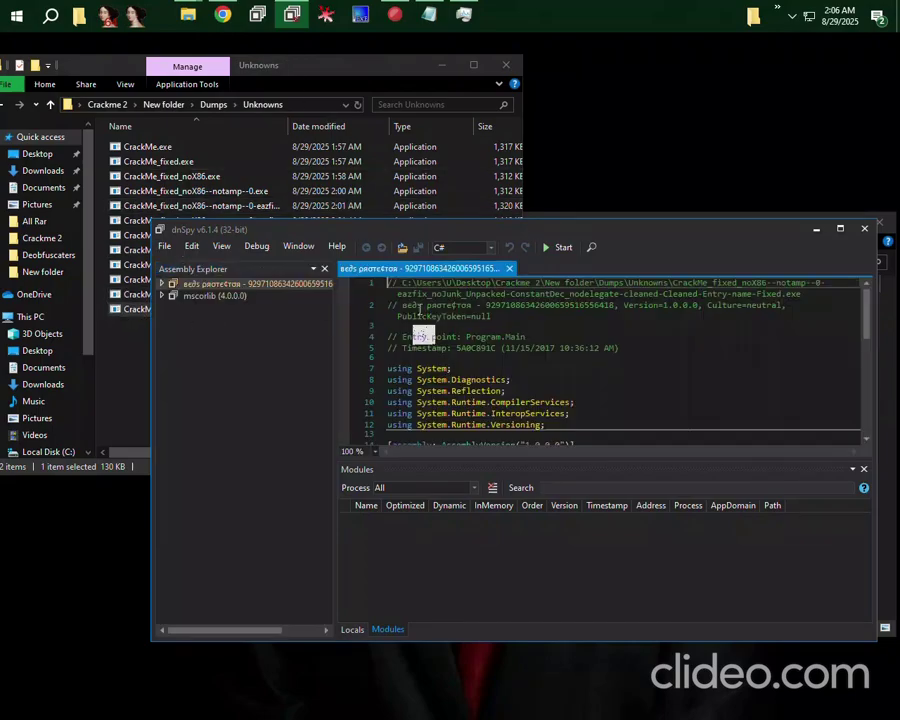
pyautogui.click(522, 339)
pyautogui.click(840, 229)
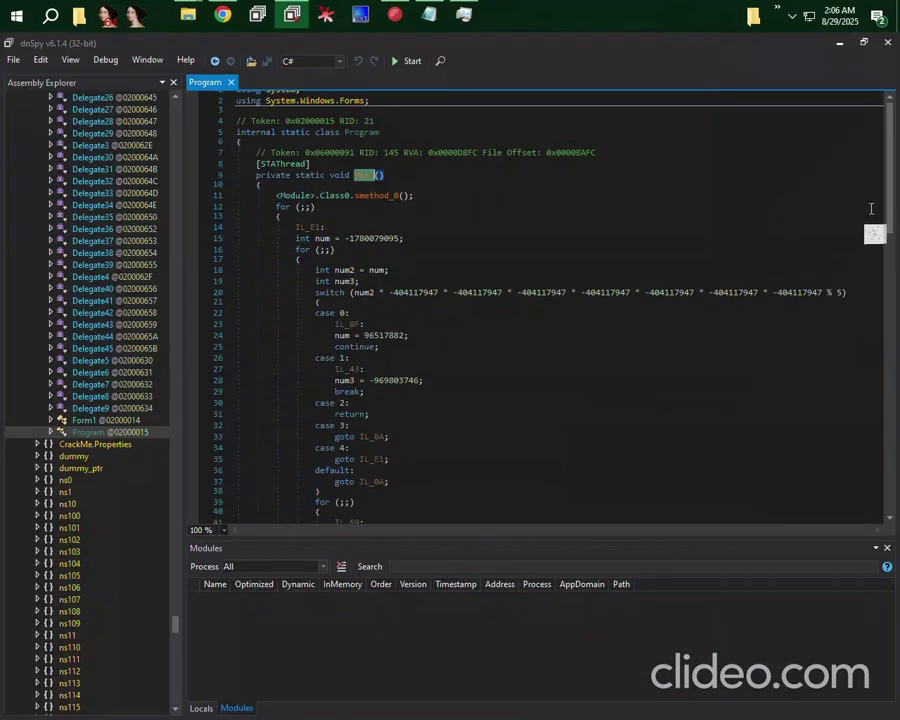
# Find the textBox1 password comparison in the Form1 code and replace its hard-coded string with a new password.
pyautogui.moveTo(887, 192); pyautogui.dragTo(878, 311)
pyautogui.click(490, 212)
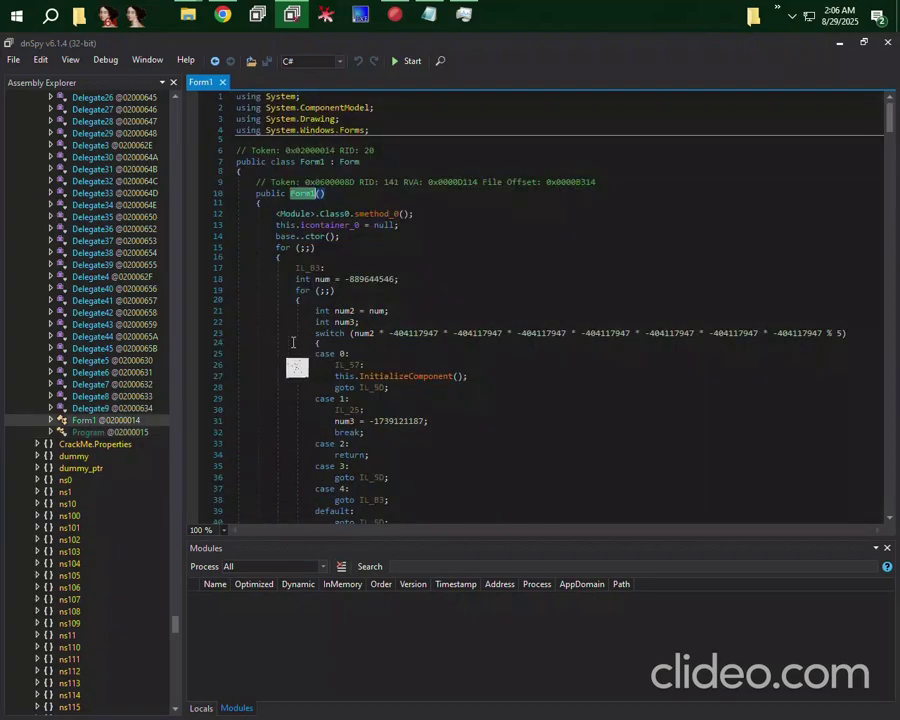
pyautogui.moveTo(889, 115); pyautogui.dragTo(870, 170)
pyautogui.scroll(-20, 870, 170)
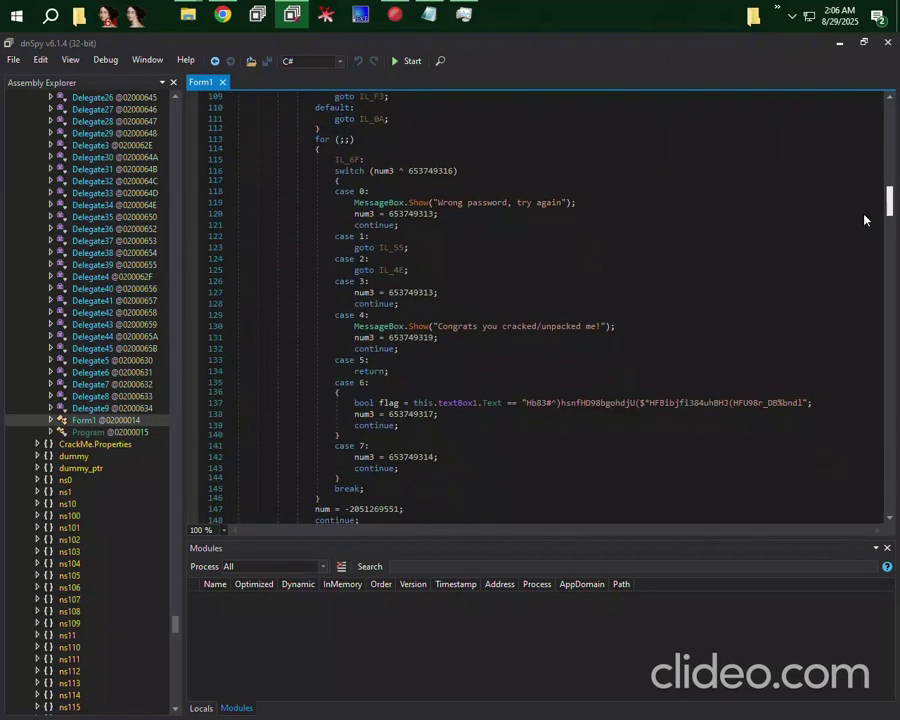
pyautogui.click(563, 368)
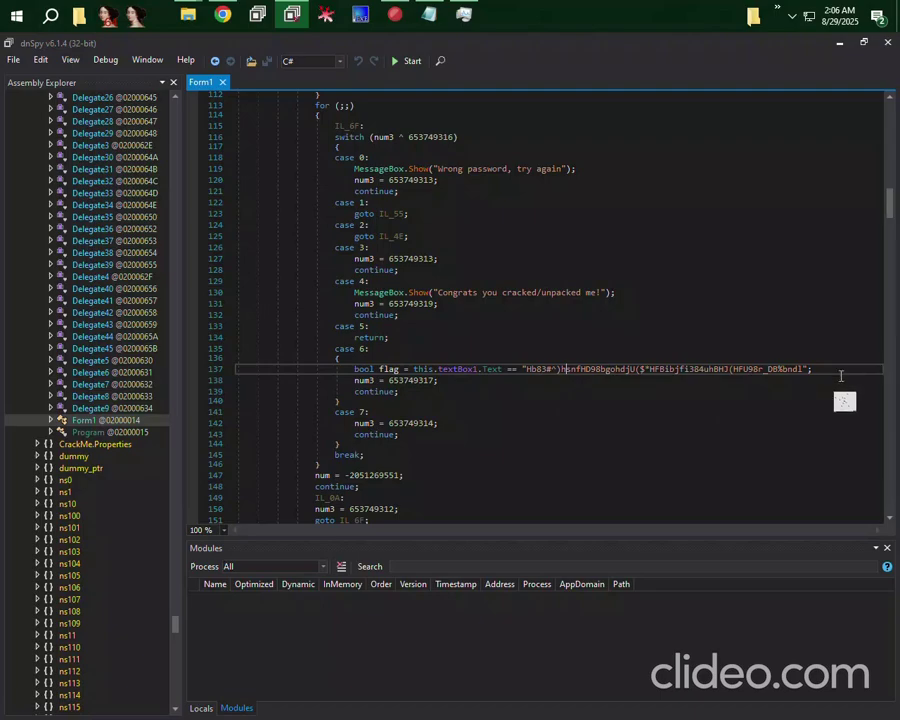
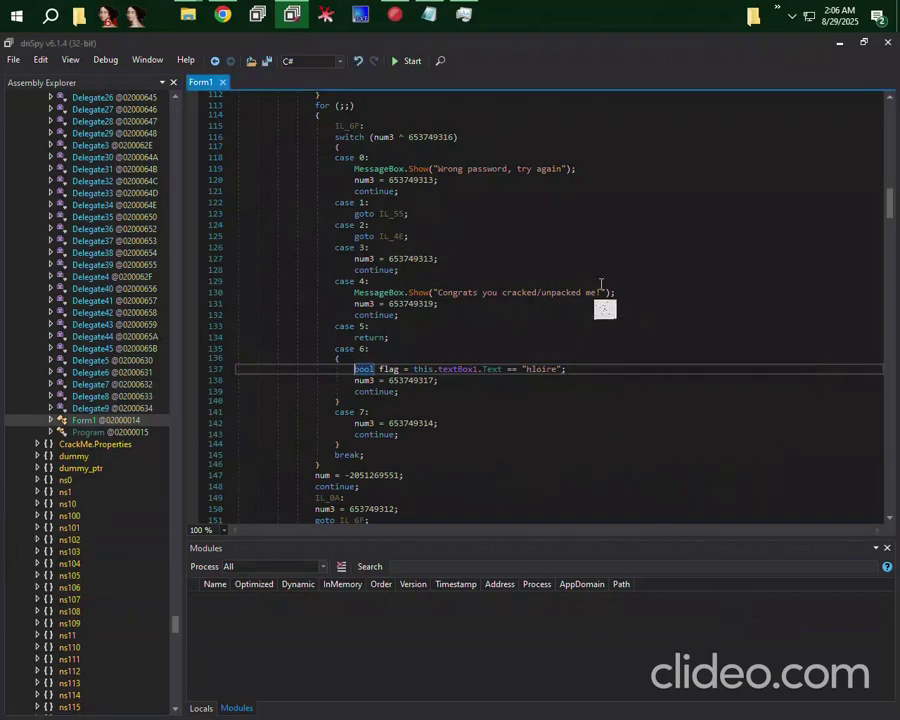
# In the module save settings, preserve all MD tokens, create all heaps even if empty, and enable all three misc options.
pyautogui.hotkey('ctrl', 'shift', 's')
pyautogui.click(345, 251)
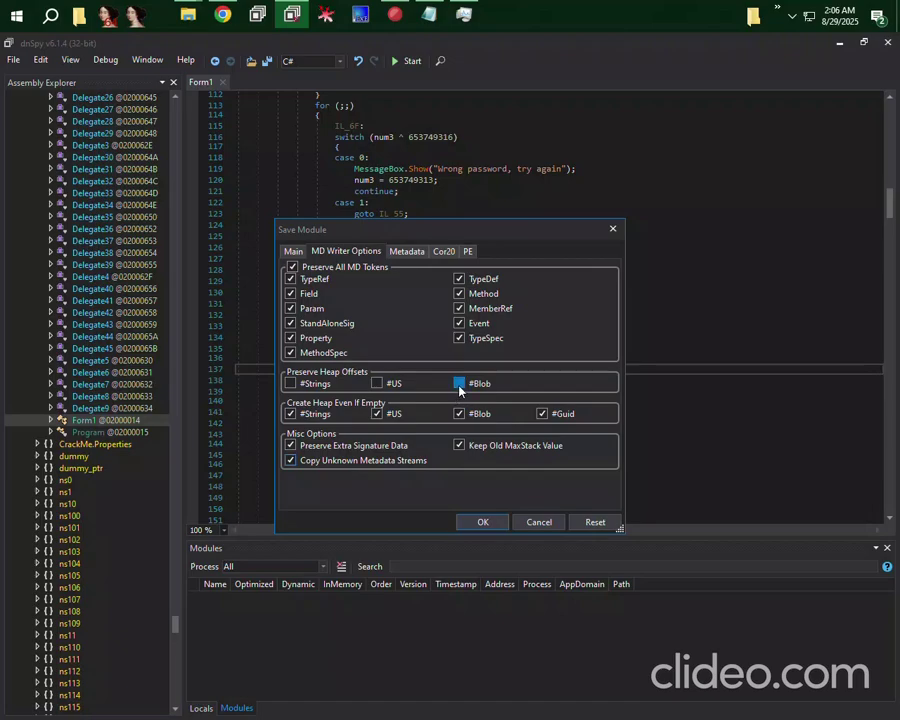
pyautogui.click(291, 252)
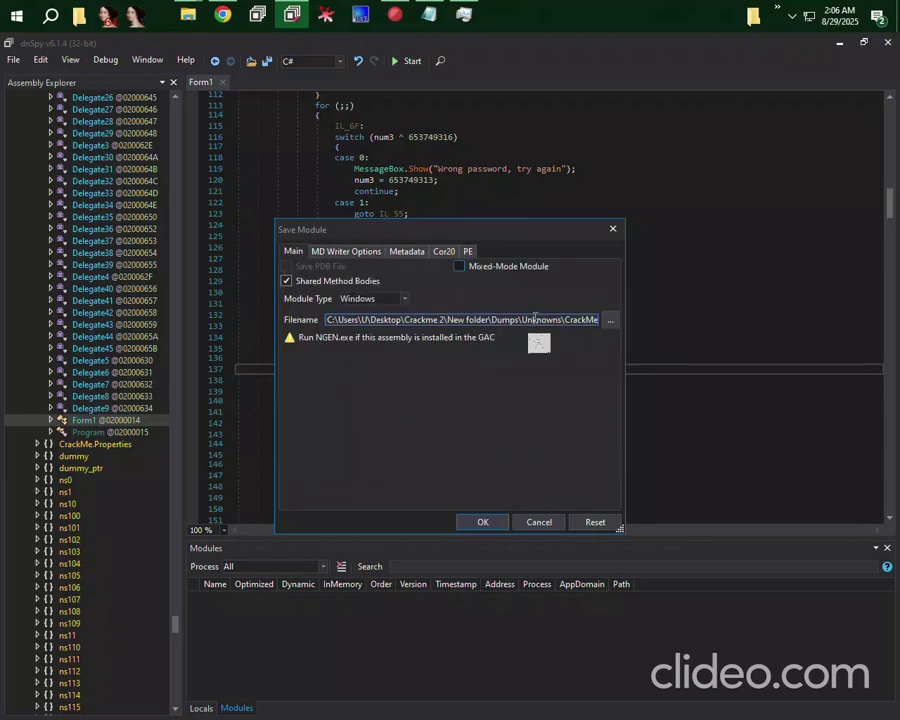
# Append -done to the module's file name and save the patched executable.
pyautogui.click(514, 320)
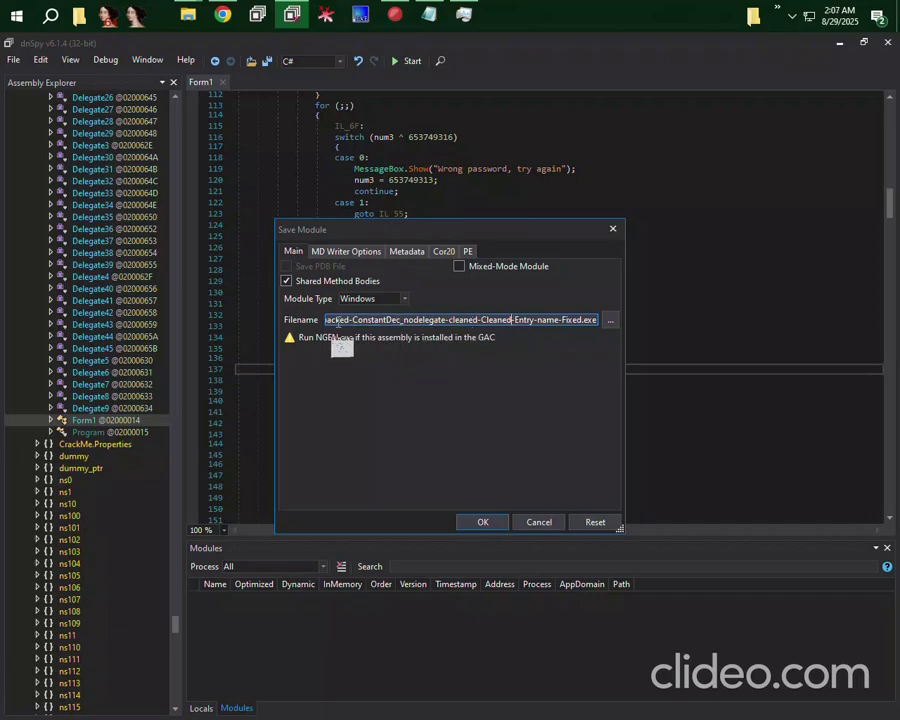
pyautogui.write('-done.e')
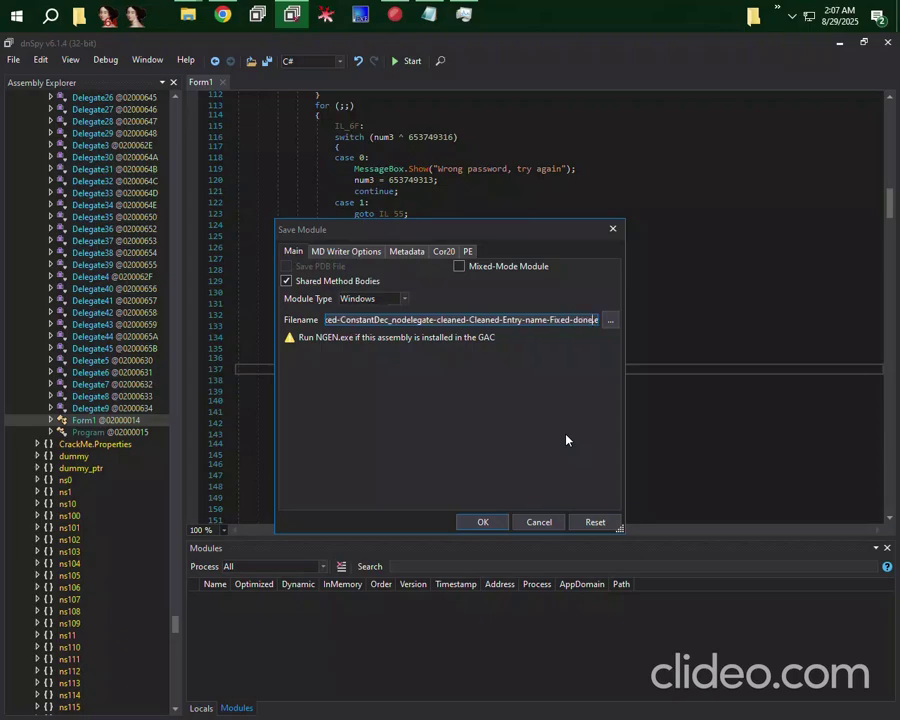
pyautogui.click(489, 526)
pyautogui.click(573, 315)
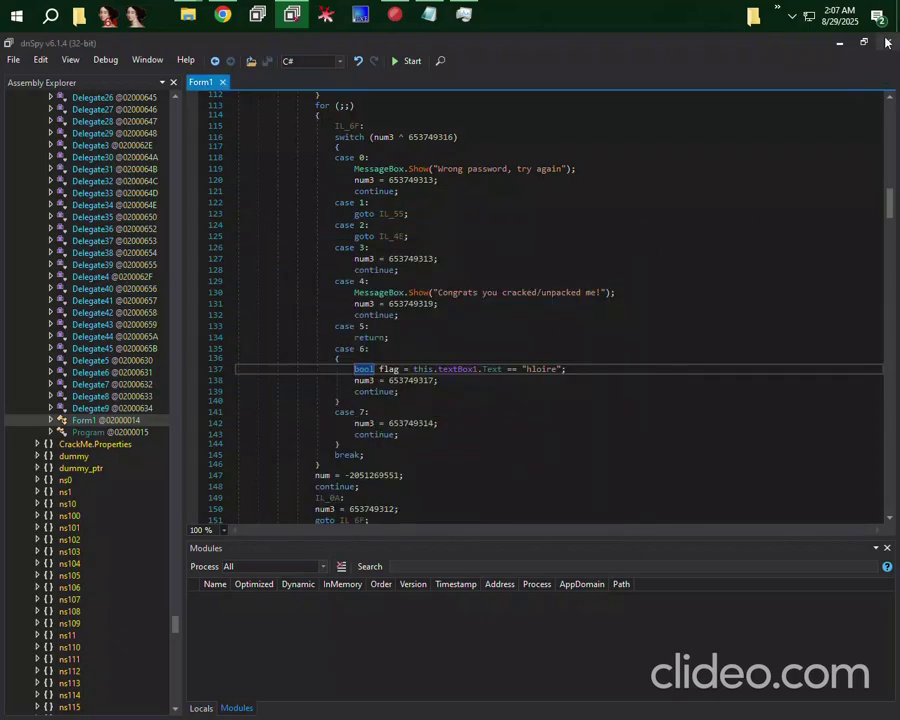
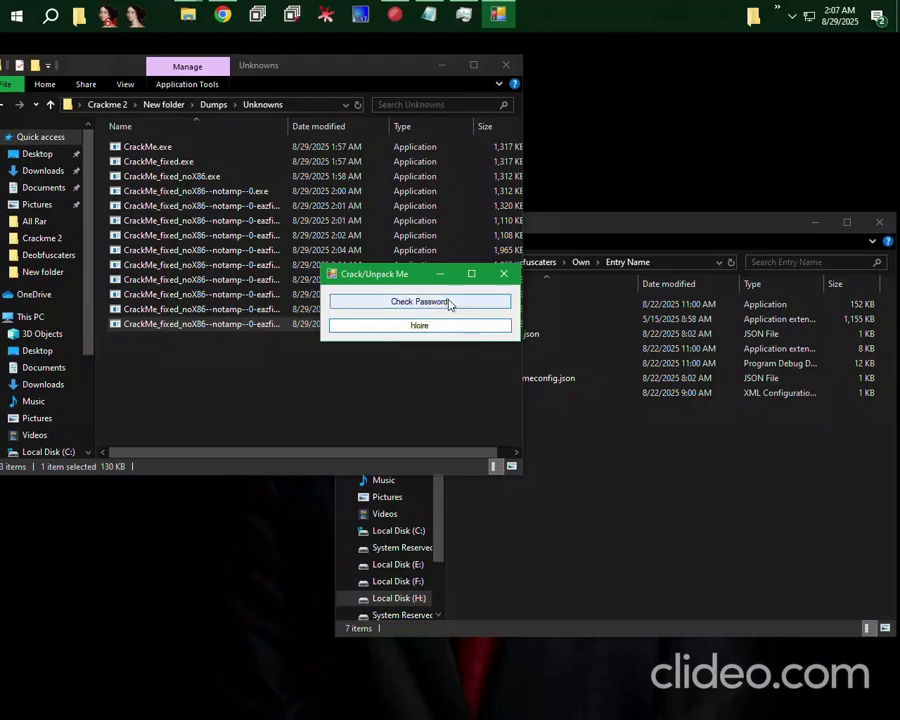
# Check the replacement password in the patched CrackMe, move the message box aside, and bring up the Notepad notes.
pyautogui.click(450, 302)
pyautogui.moveTo(436, 364); pyautogui.dragTo(417, 237)
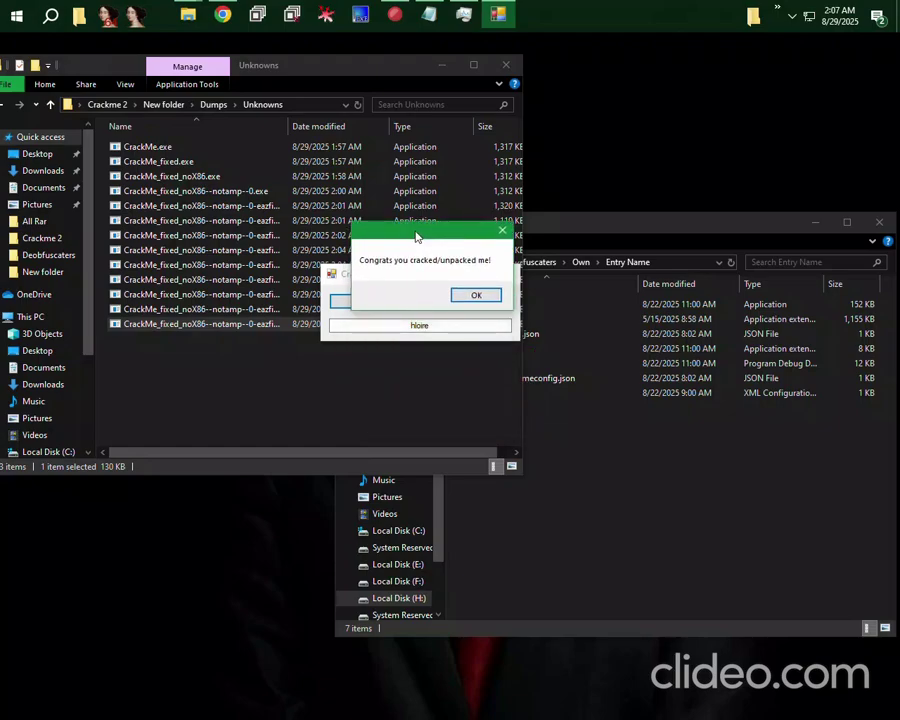
pyautogui.click(431, 24)
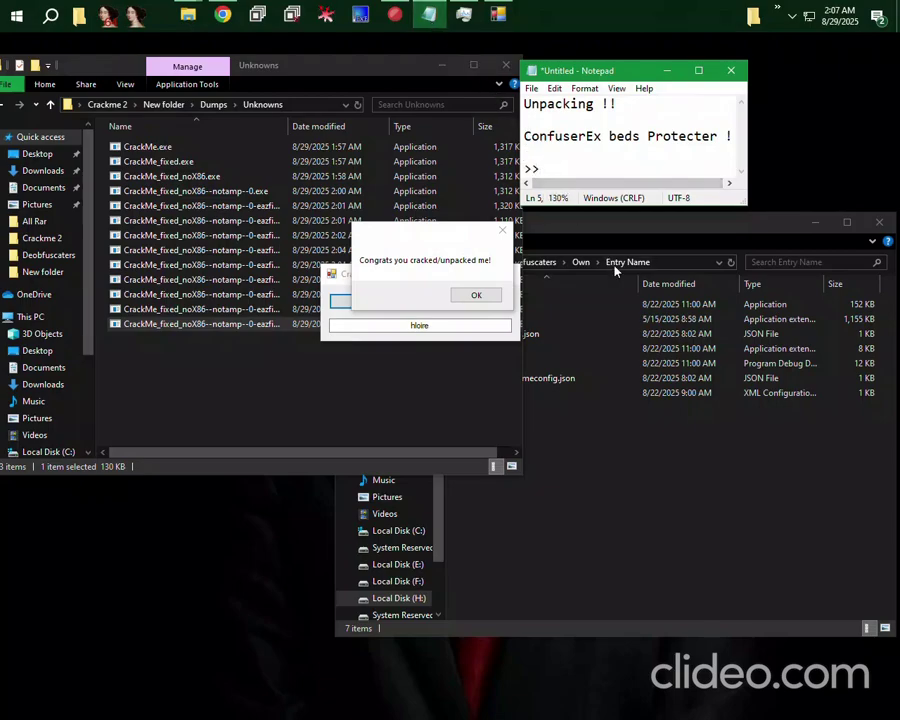